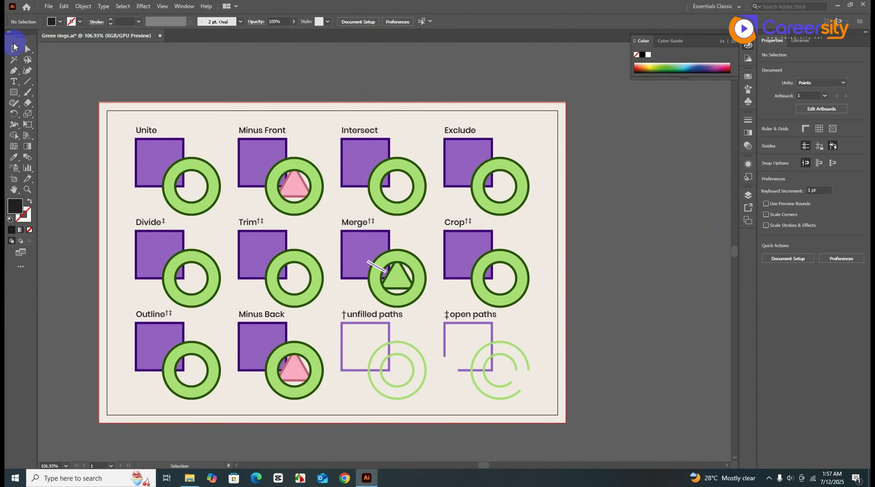
Display the Pathfinder panel and clear the selection of the artwork.
left_click(14, 48)
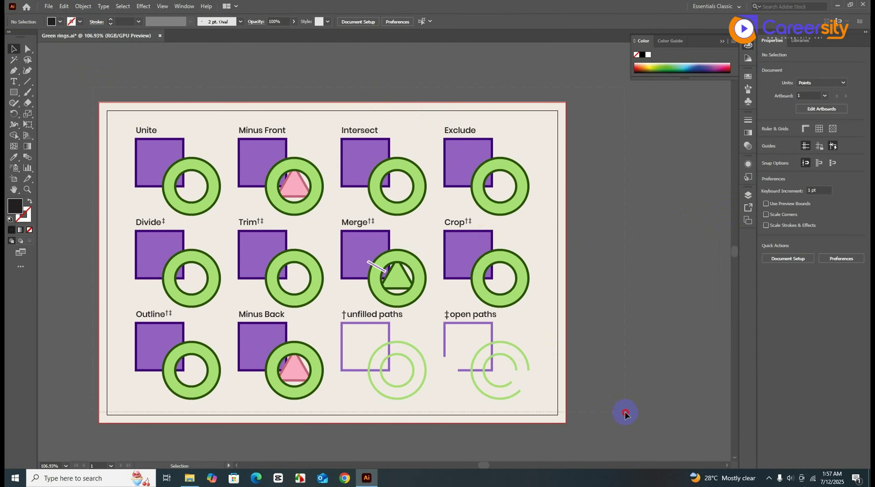
key("ctrl+a")
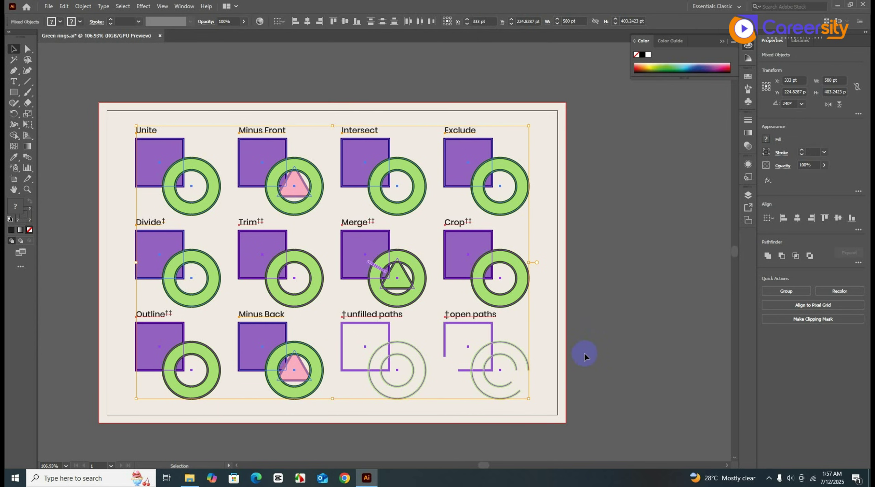
left_click(456, 267)
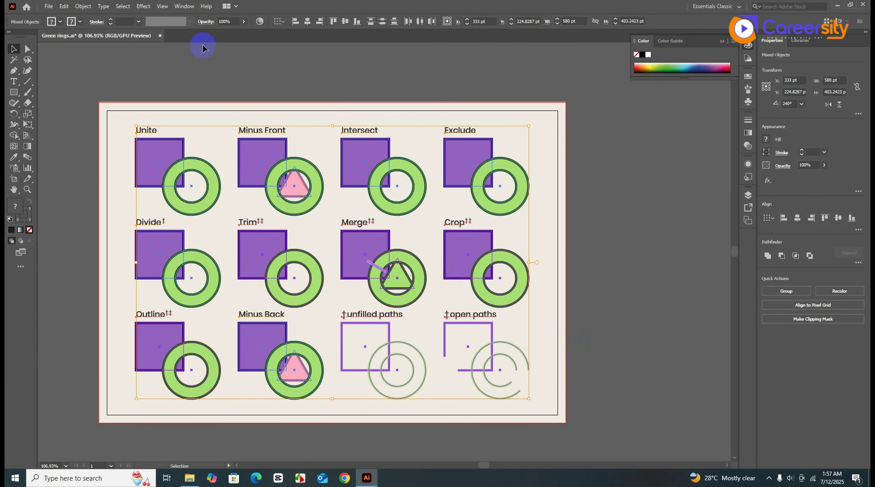
left_click(184, 6)
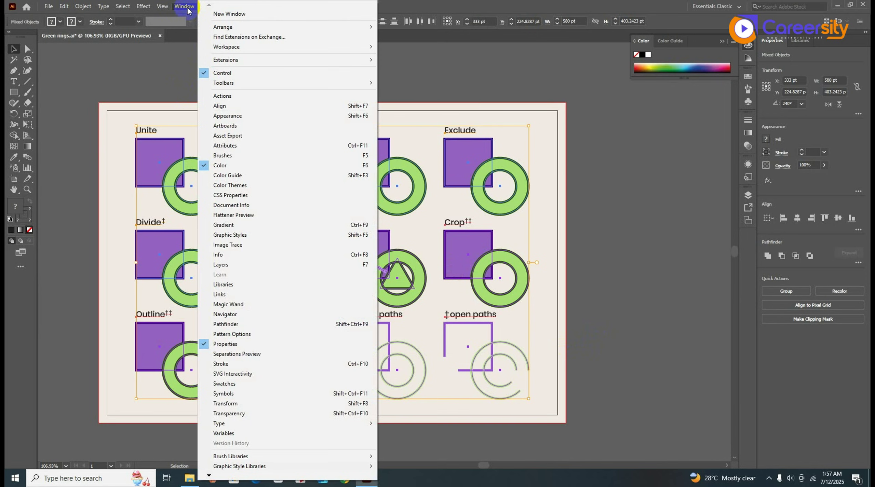
left_click(310, 325)
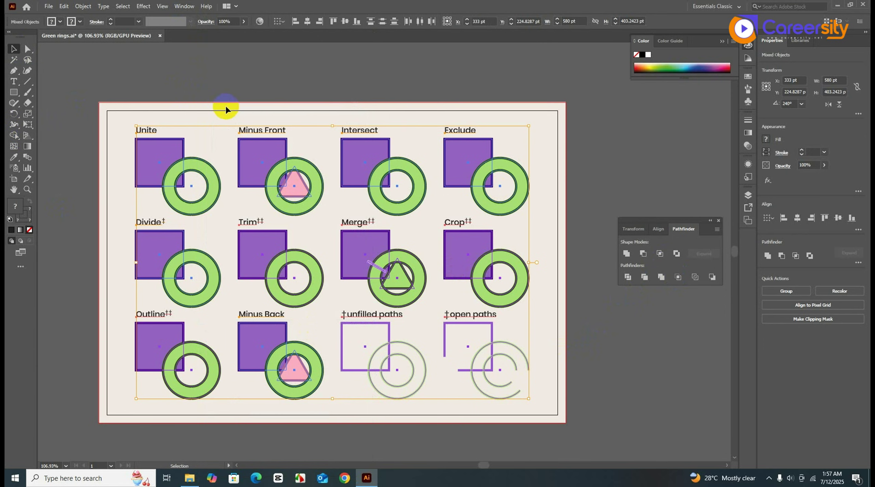
left_click(245, 82)
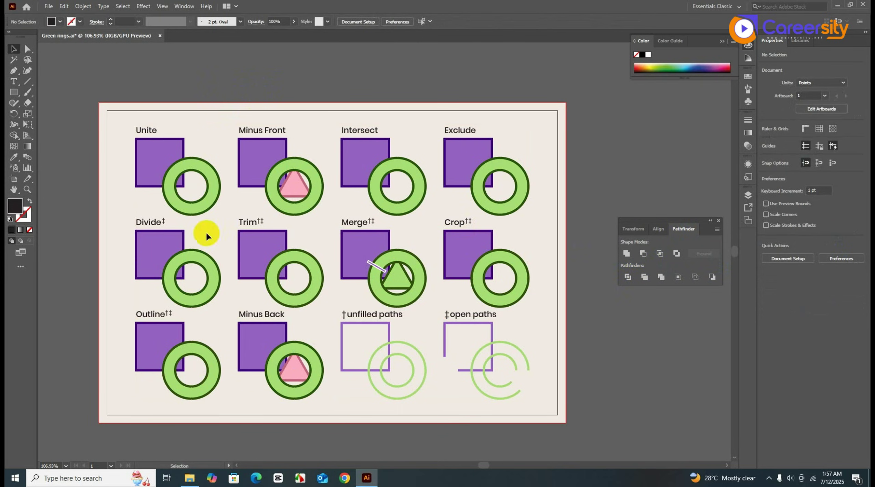
Merge the purple square and green ring under the Unite label into one shape with Pathfinder Unite.
left_click_drag(303, 306, 369, 309)
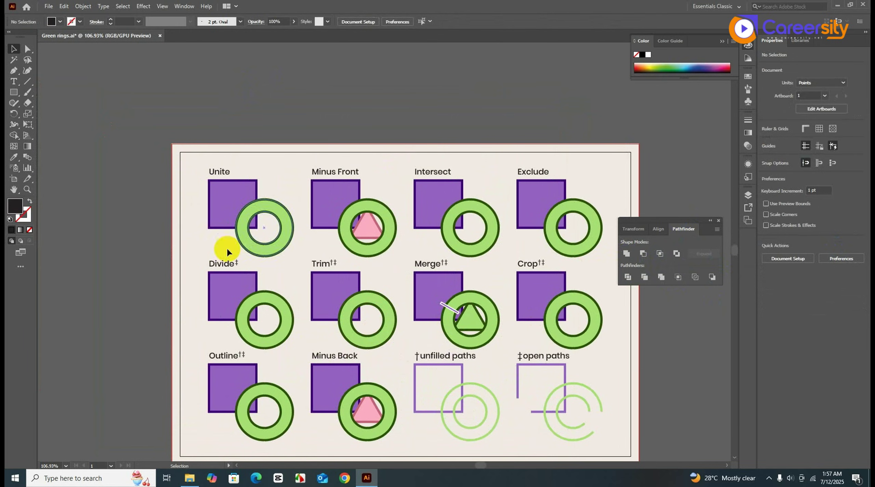
scroll(220, 221, "up", 2)
left_click_drag(178, 194, 309, 237)
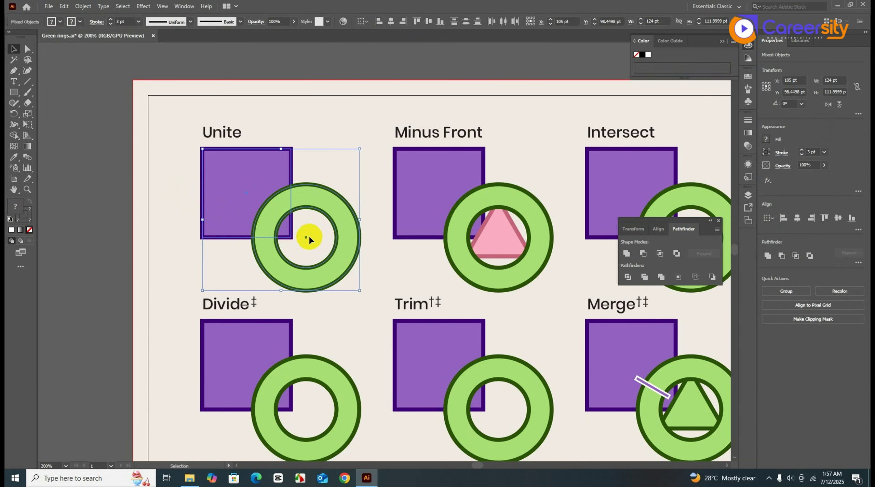
left_click(626, 253)
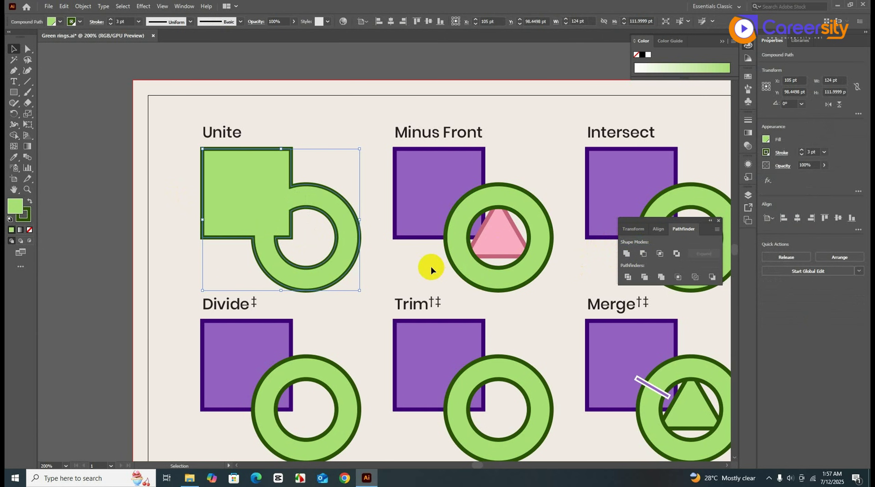
left_click_drag(368, 257, 326, 254)
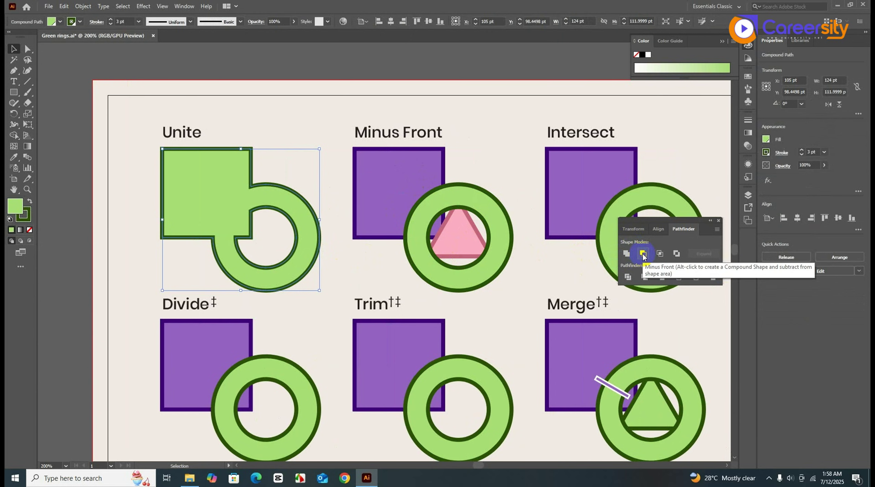
left_click(346, 128)
Subtract the green ring and pink triangle from the purple square under the Minus Front label using Pathfinder Minus Front.
scroll(346, 129, "right", 2)
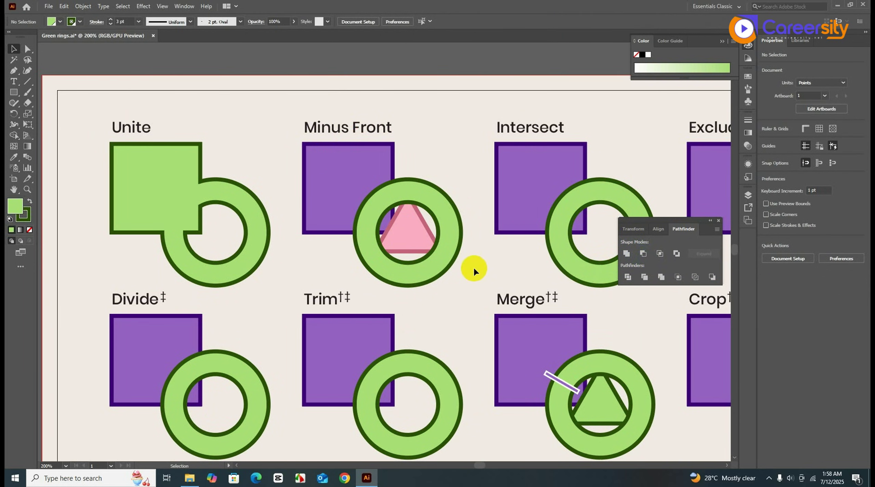
left_click_drag(472, 270, 331, 189)
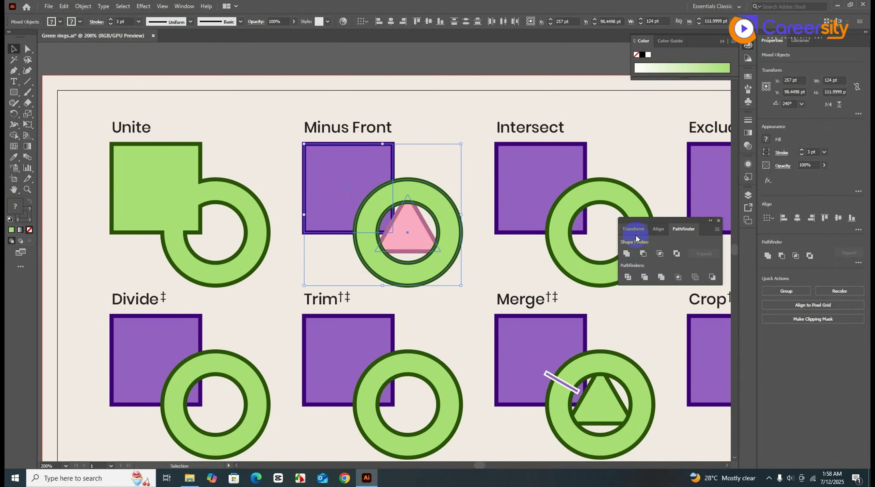
left_click(352, 167)
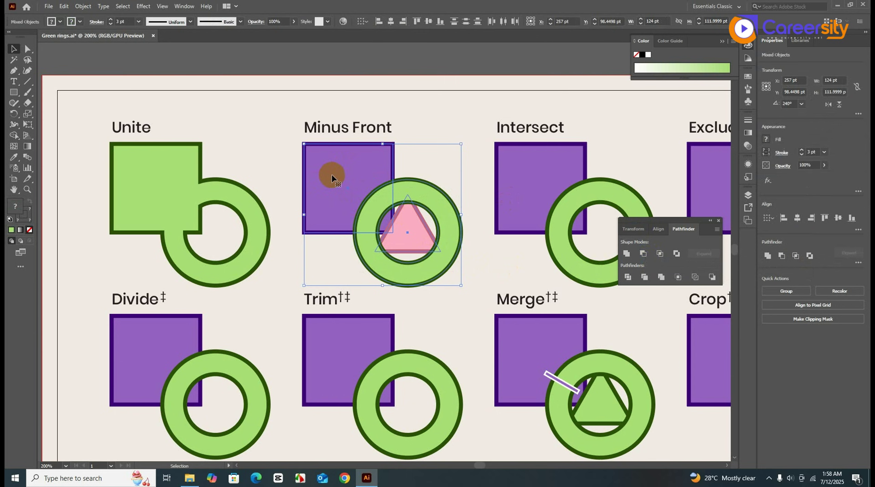
left_click(394, 201)
left_click(643, 254)
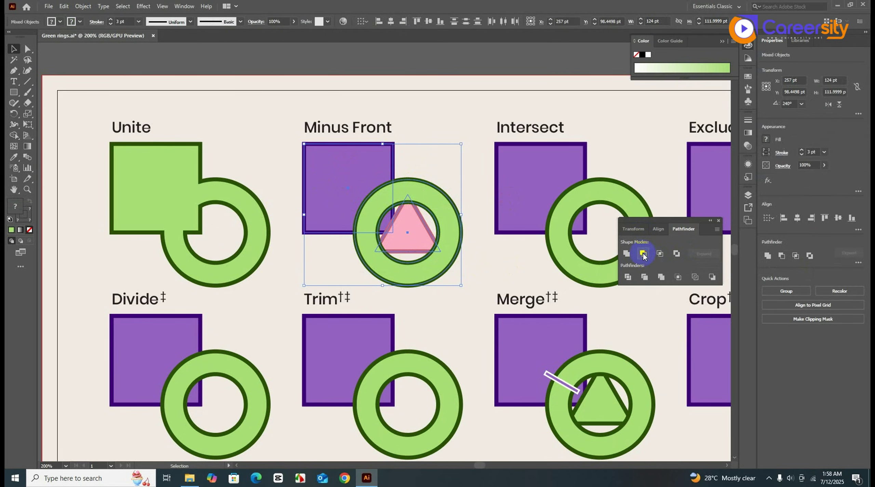
left_click(431, 280)
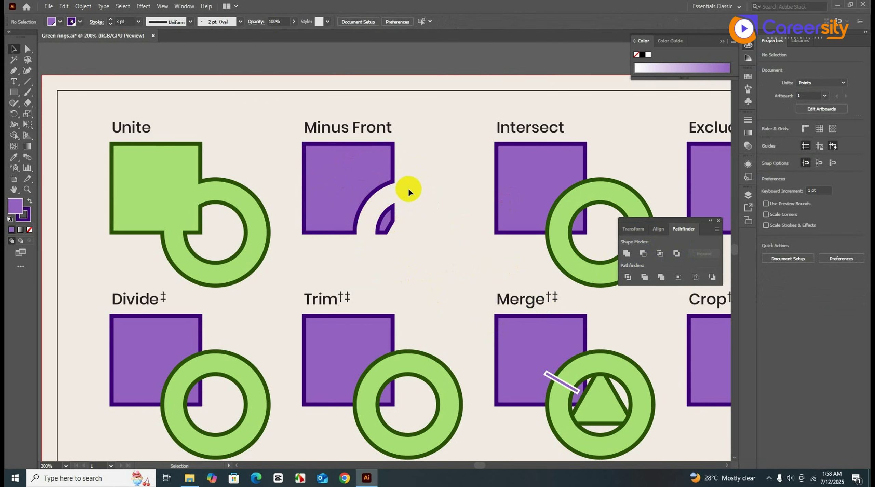
Draw a square about 50 pt wide above the artboard, with a dark purple fill and no stroke.
scroll(391, 201, "up", 3)
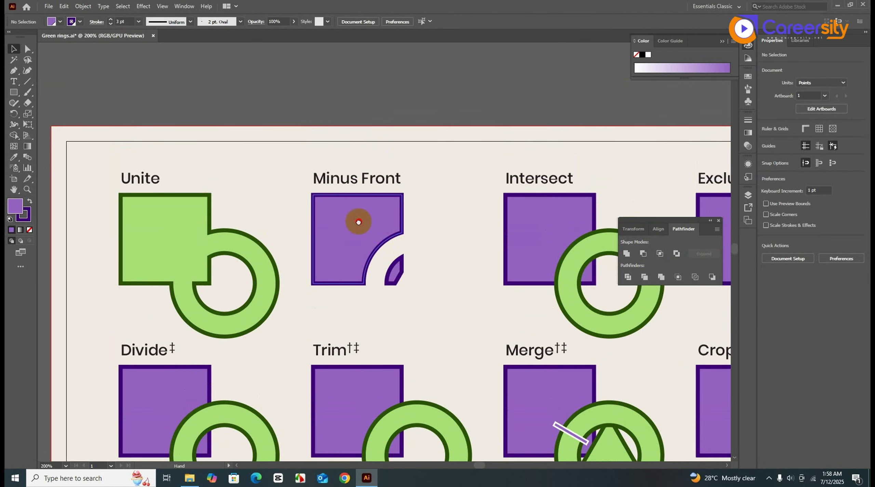
scroll(357, 220, "up", 1)
left_click(13, 92)
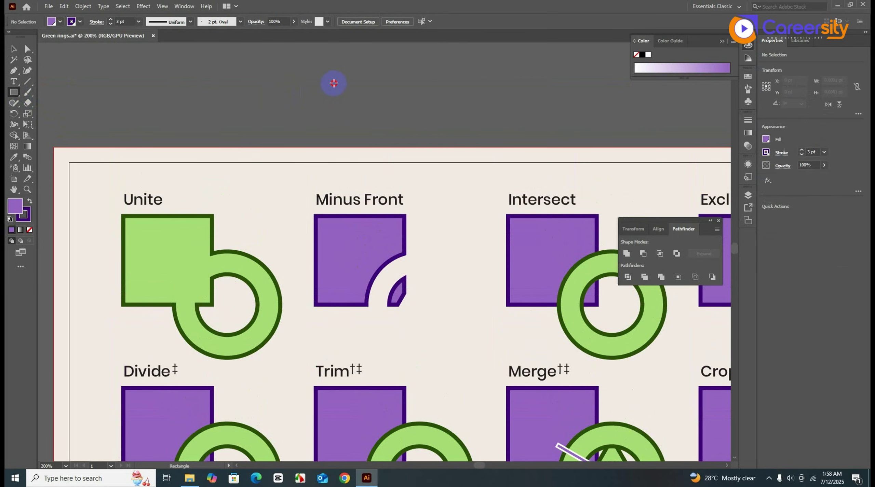
left_click_drag(334, 83, 358, 115)
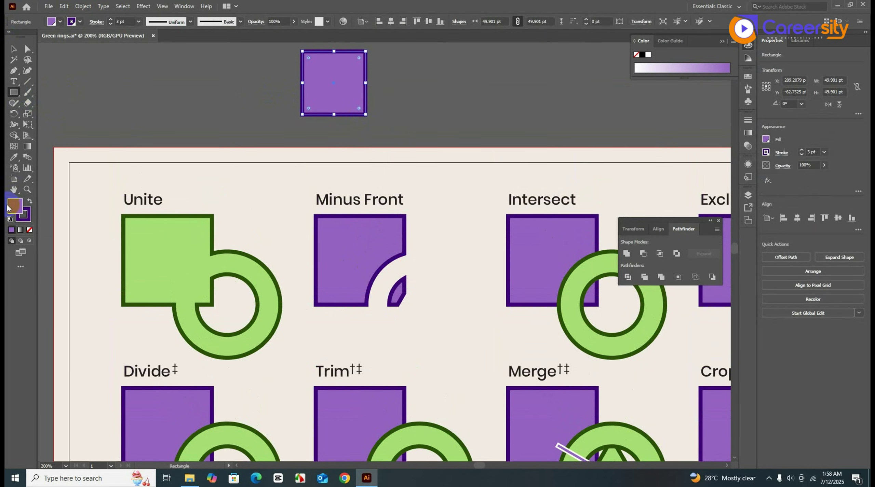
left_click(29, 230)
left_click(30, 201)
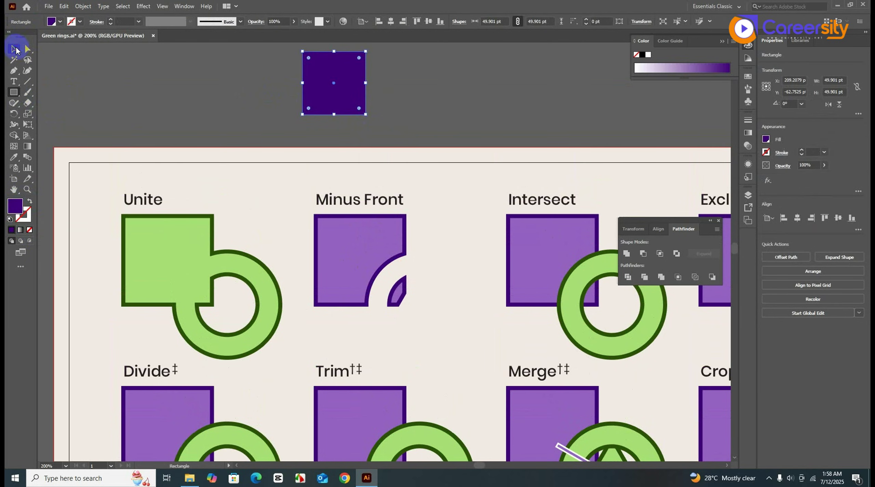
left_click(15, 51)
left_click(397, 128)
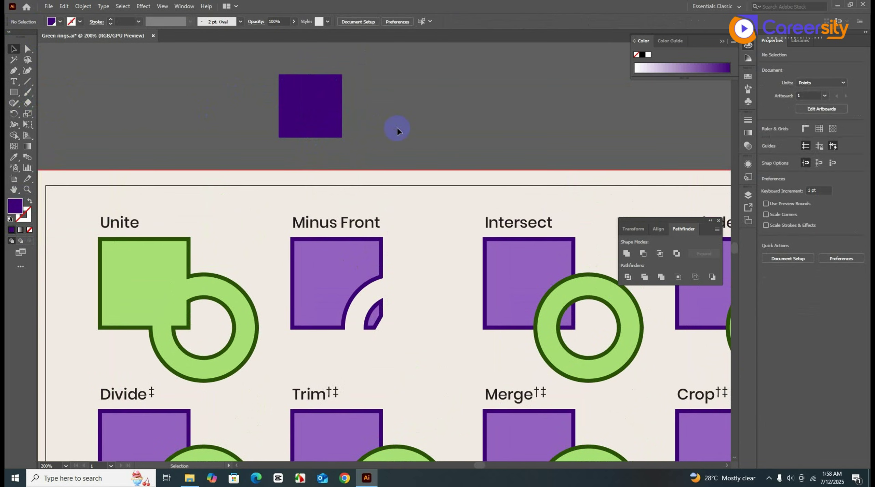
Duplicate the dark purple square about 19 pt right and 25 pt down, and fill the copy bright red.
left_click_drag(312, 117, 337, 144)
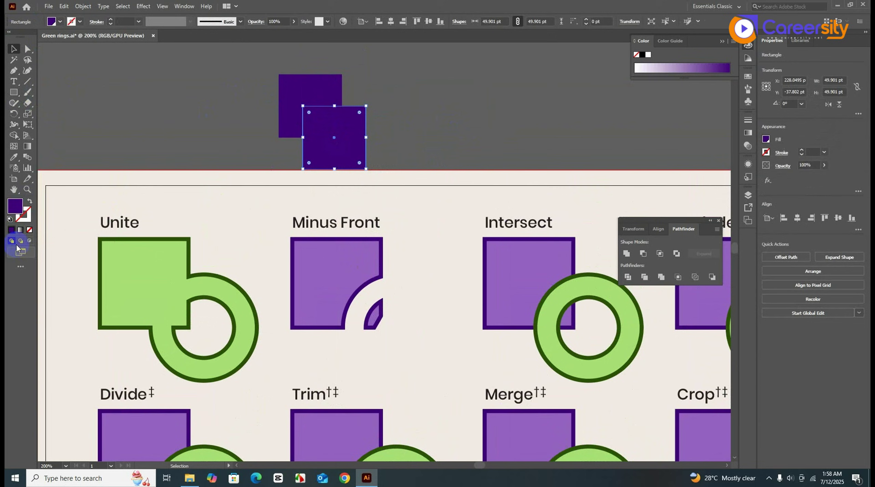
double_click(22, 214)
left_click(450, 181)
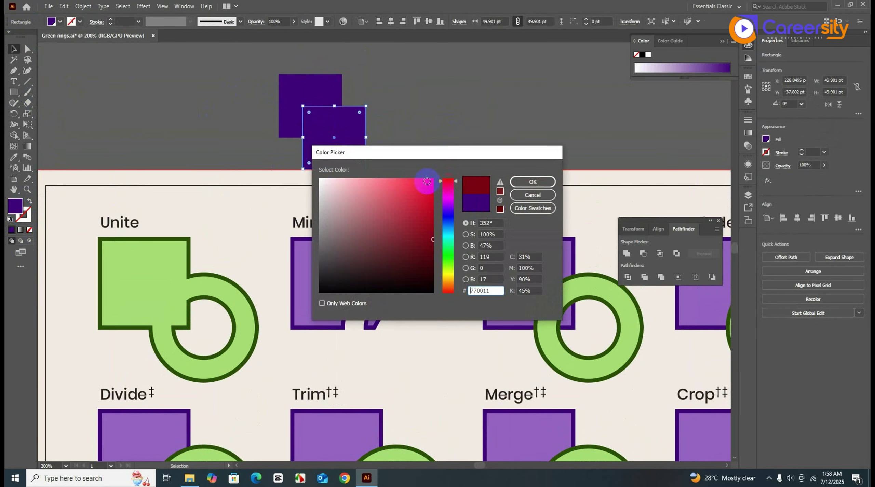
left_click(530, 182)
left_click(531, 143)
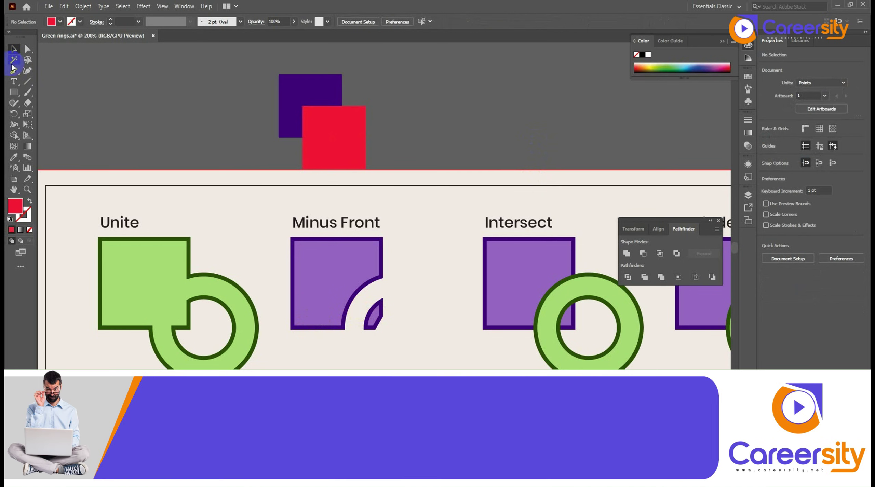
Bring the dark purple square to the front, above the red square.
left_click(13, 49)
left_click(297, 85)
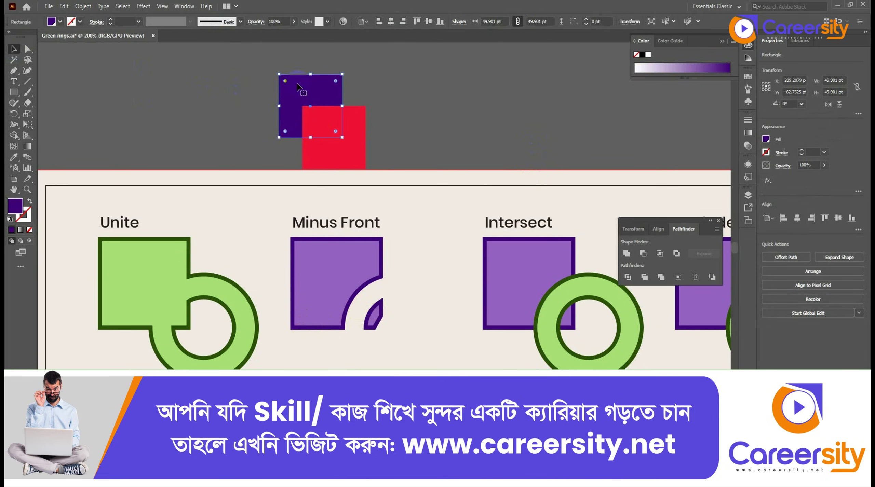
right_click(298, 85)
right_click(304, 100)
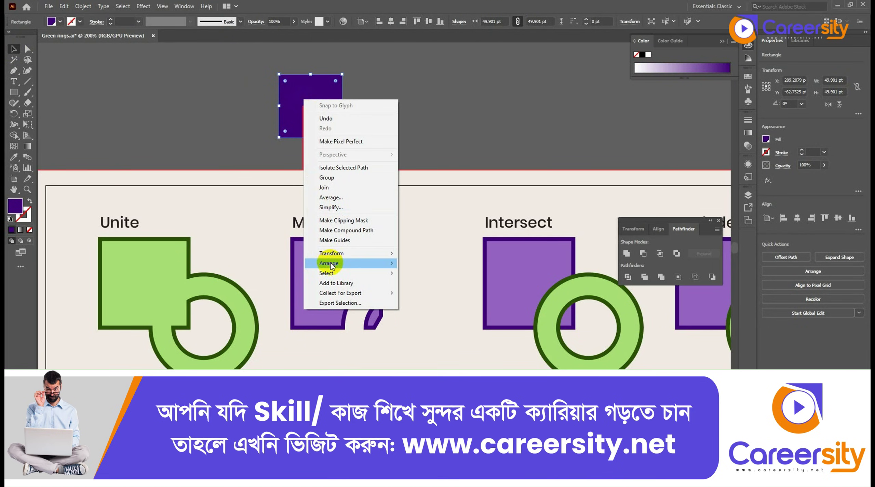
mouse_move(330, 266)
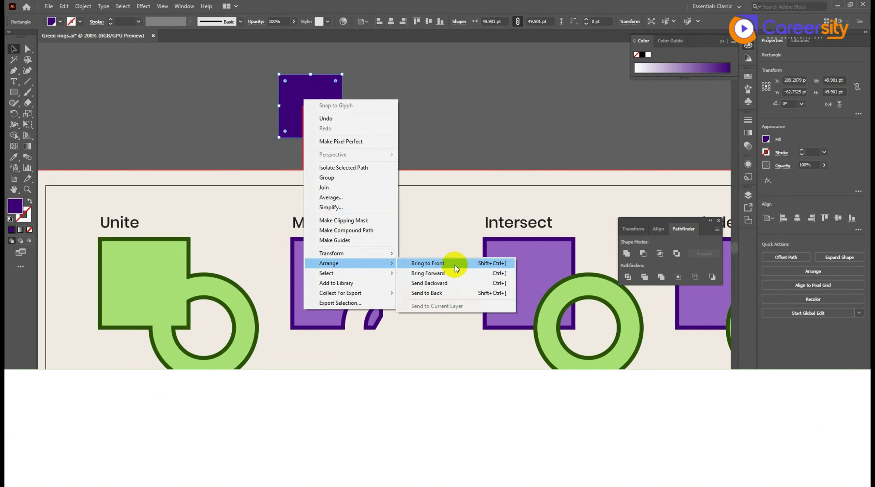
left_click(456, 265)
left_click(17, 50)
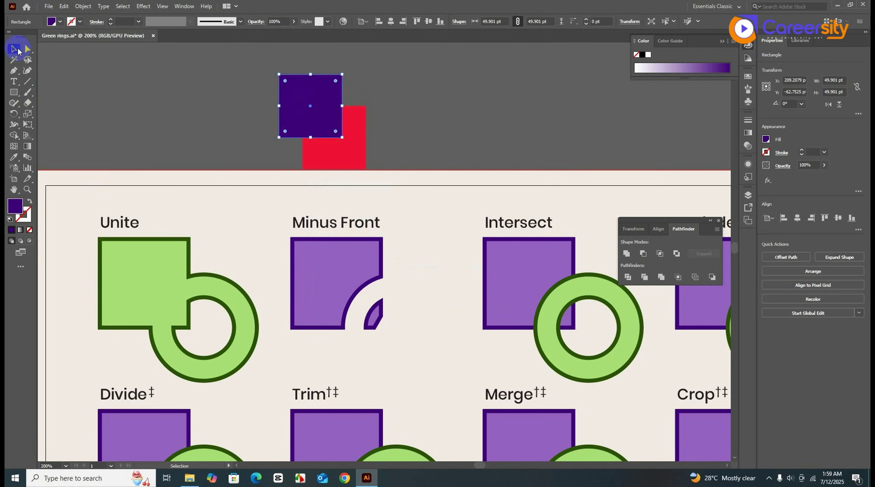
left_click(86, 84)
Select the red and dark purple squares and cut the purple one out of the red with Minus Front.
scroll(176, 103, "right", 1)
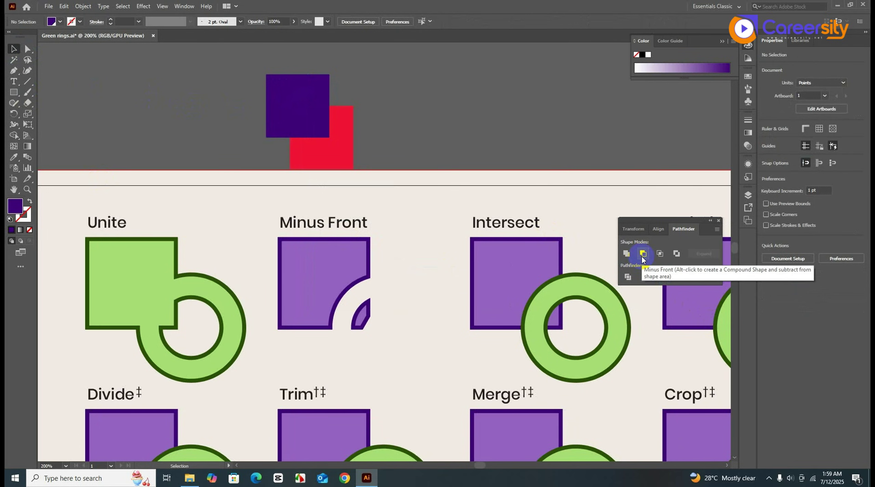
left_click(292, 166)
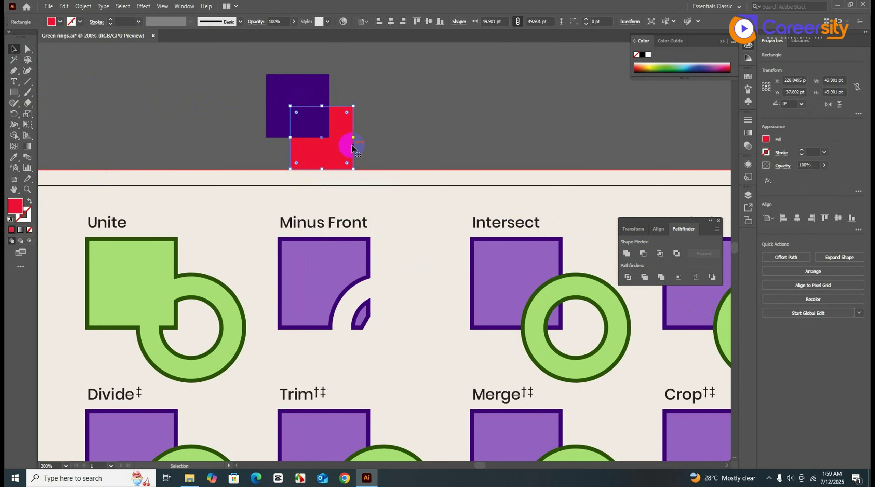
left_click(275, 112, "shift")
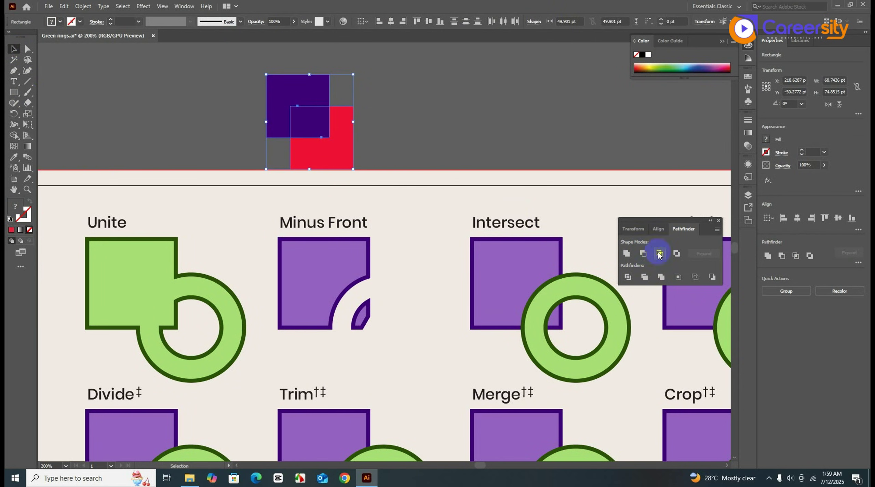
left_click(643, 254)
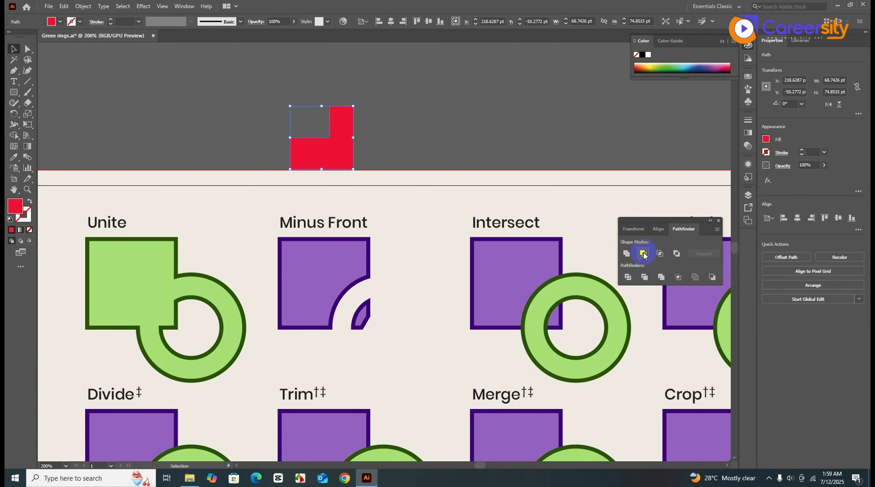
left_click(435, 121)
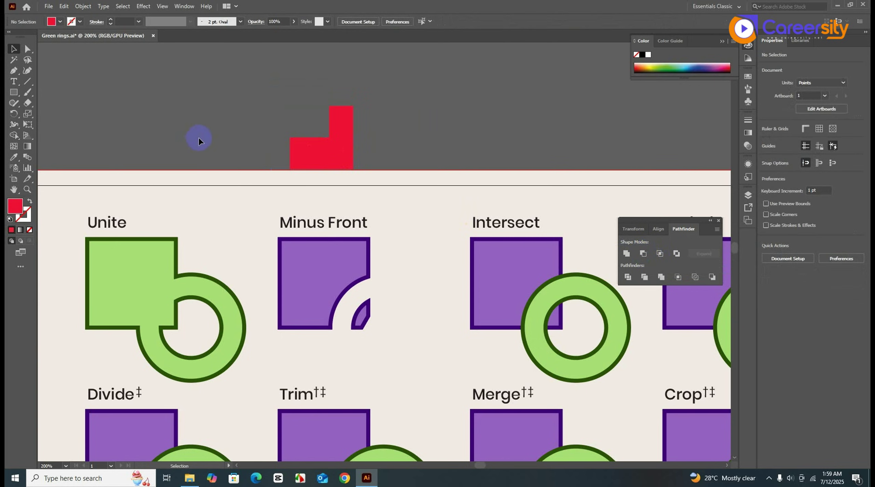
Reduce the purple square and green ring under the Intersect label to their overlapping area with Pathfinder Intersect.
left_click_drag(363, 312, 269, 317)
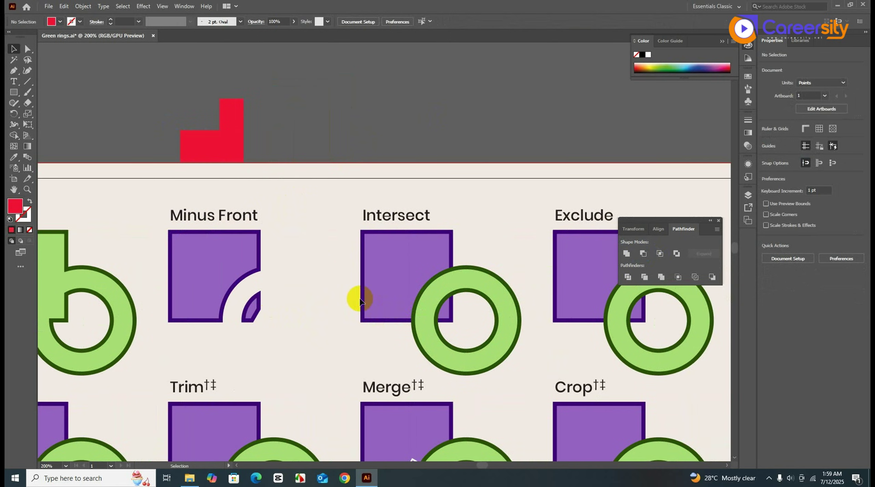
left_click_drag(349, 284, 442, 316)
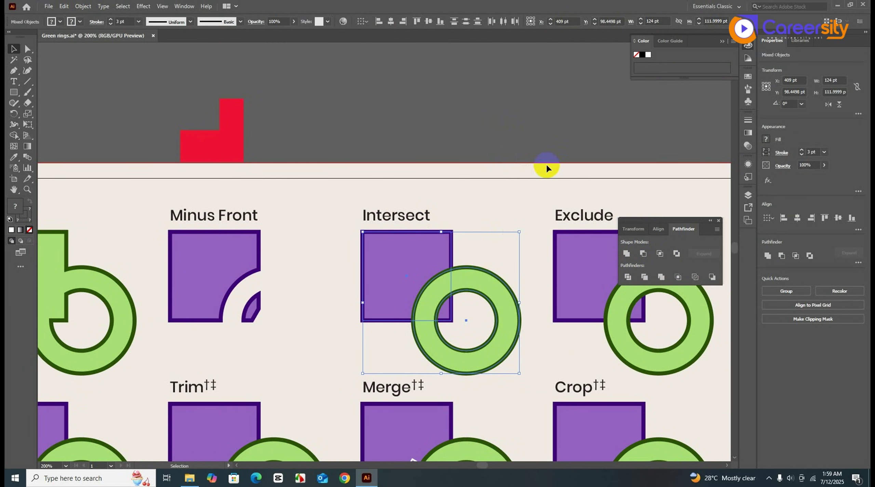
left_click(659, 255)
left_click(491, 342)
left_click(428, 308)
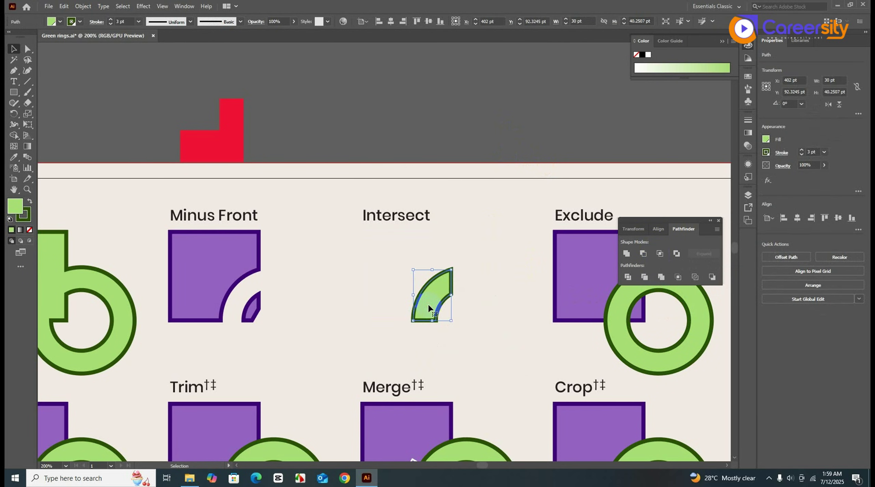
Draw a square about 50 pt wide above the Intersect label, with a dark green fill and no stroke.
left_click_drag(516, 317, 418, 312)
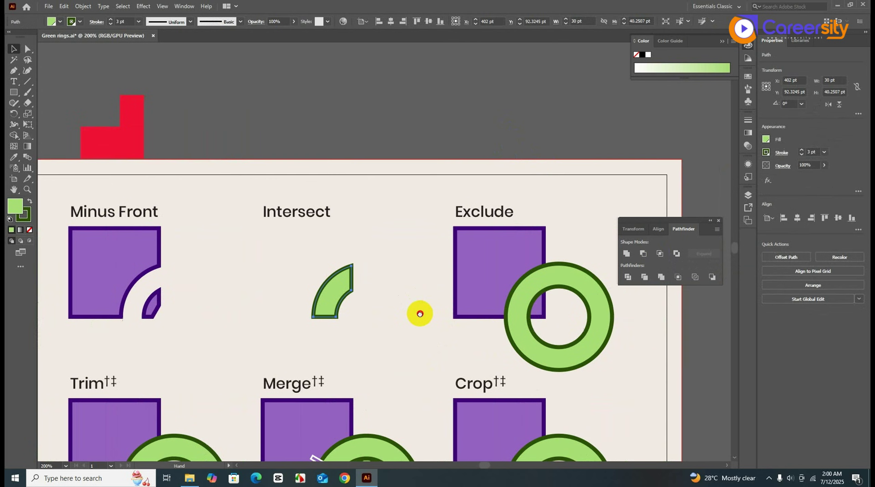
left_click(628, 278)
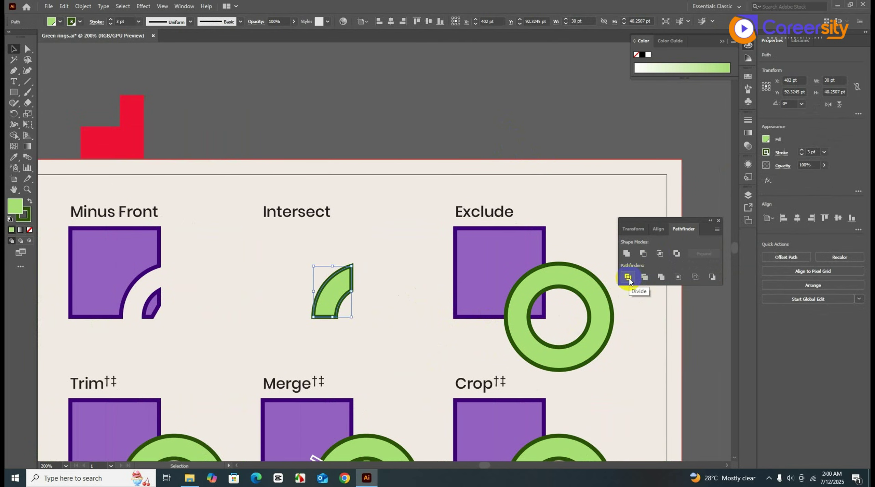
left_click(444, 369)
left_click(14, 92)
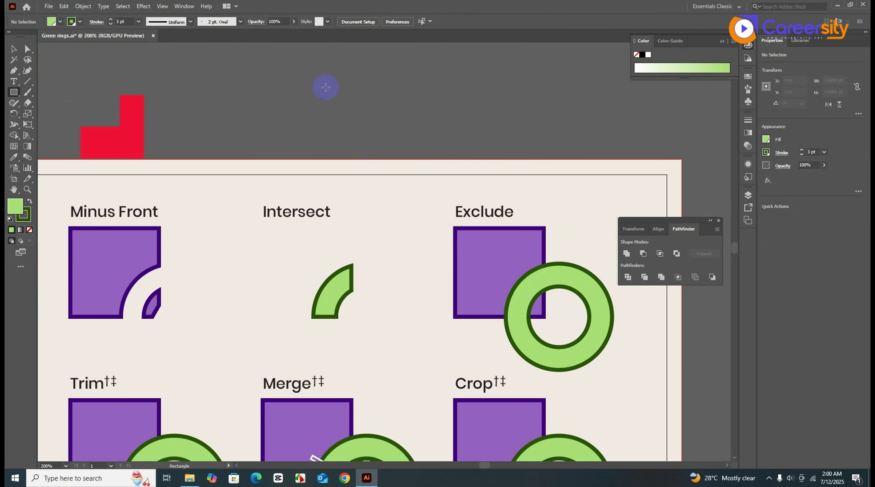
left_click_drag(318, 78, 356, 115)
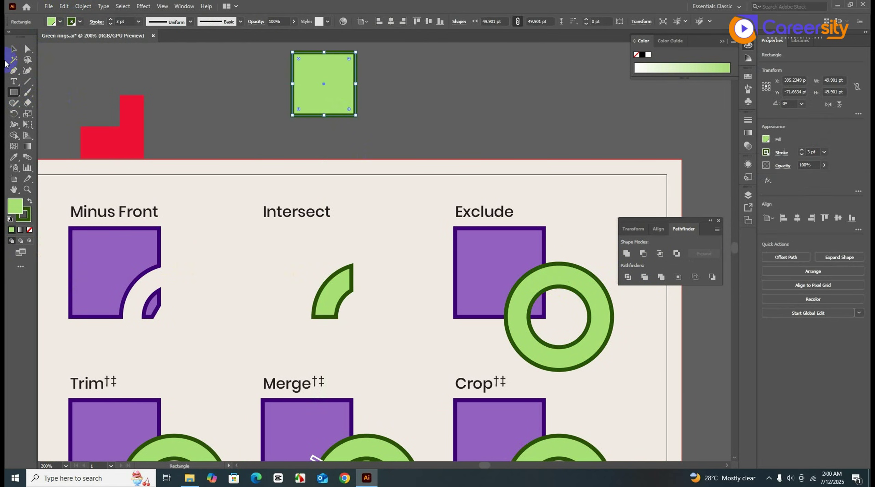
left_click(30, 230)
left_click(29, 202)
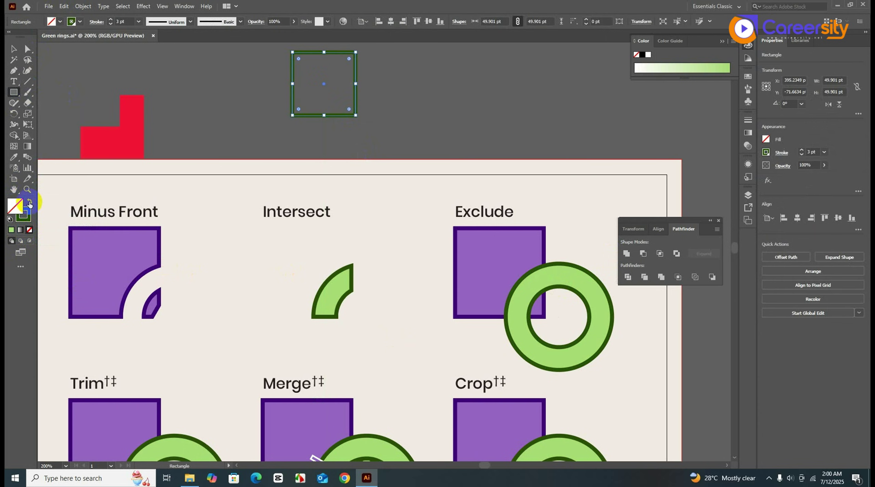
Duplicate the dark green square about 28 pt right and 19 pt down, and split both squares with Pathfinder Divide.
left_click(14, 49)
left_click_drag(323, 83, 363, 108)
left_click(295, 62, "shift")
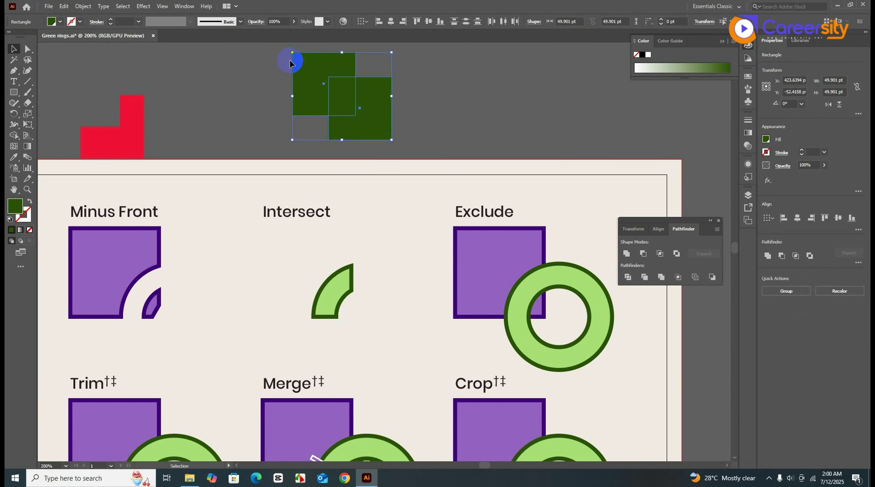
left_click(628, 277)
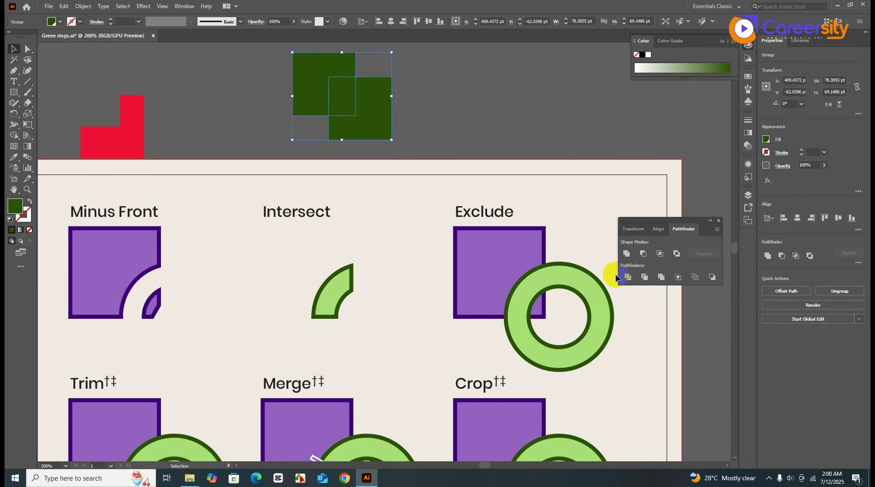
left_click(509, 160)
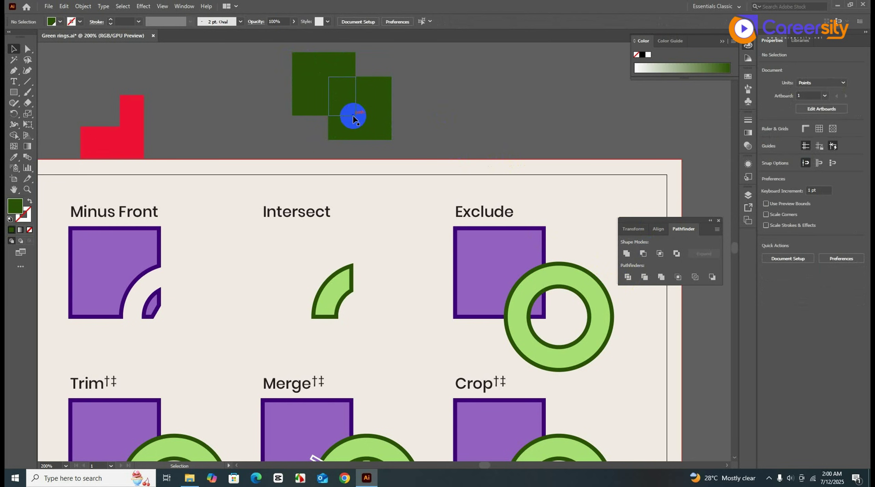
Ungroup the divided dark green squares.
left_click(376, 99)
right_click(376, 99)
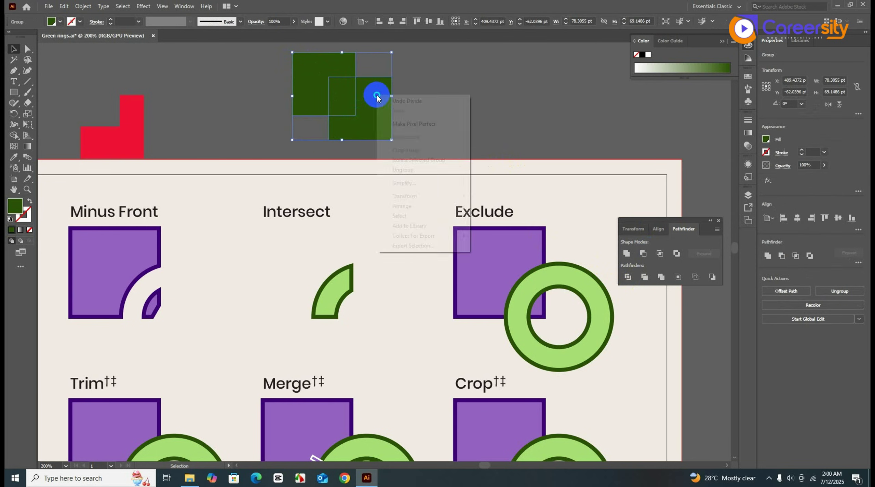
left_click(415, 170)
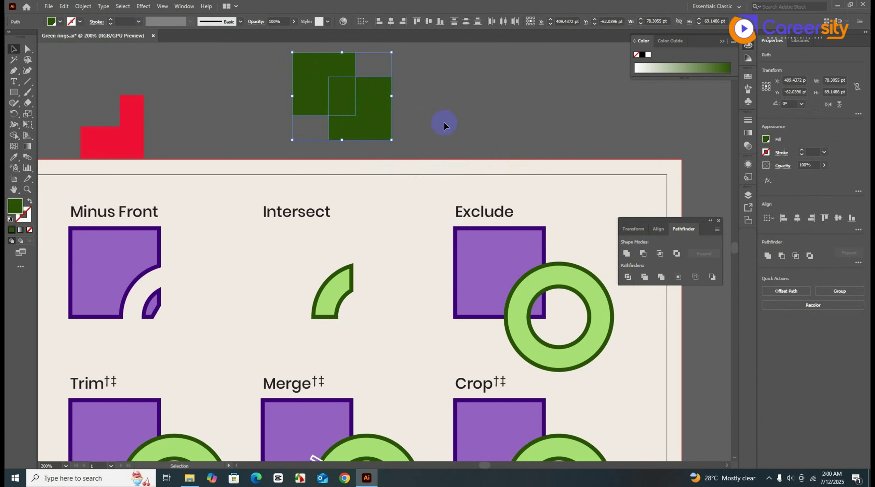
Move the lower dark green piece away from the others and bring it back into place.
left_click_drag(386, 121, 513, 130)
left_click_drag(356, 80, 365, 104)
left_click_drag(492, 115, 365, 106)
Split the purple square and green ring under the Exclude label with Pathfinder Divide, and ungroup the resulting pieces.
scroll(383, 111, "right", 5)
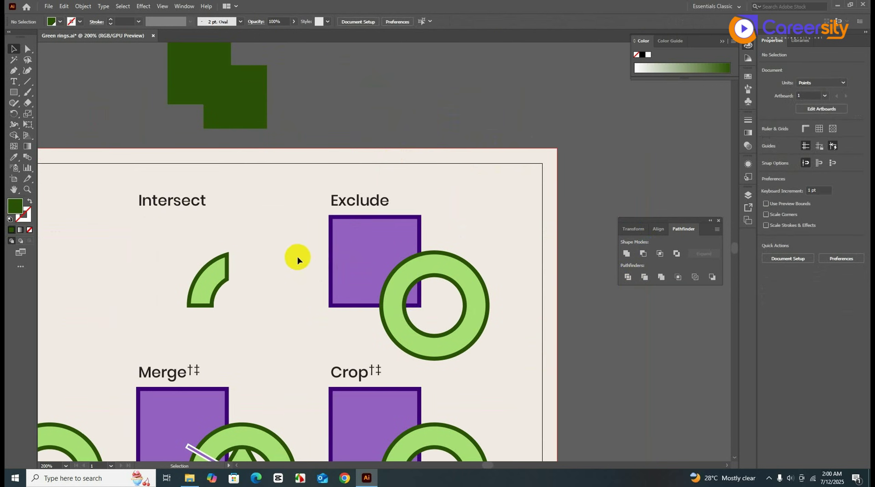
left_click_drag(297, 255, 446, 338)
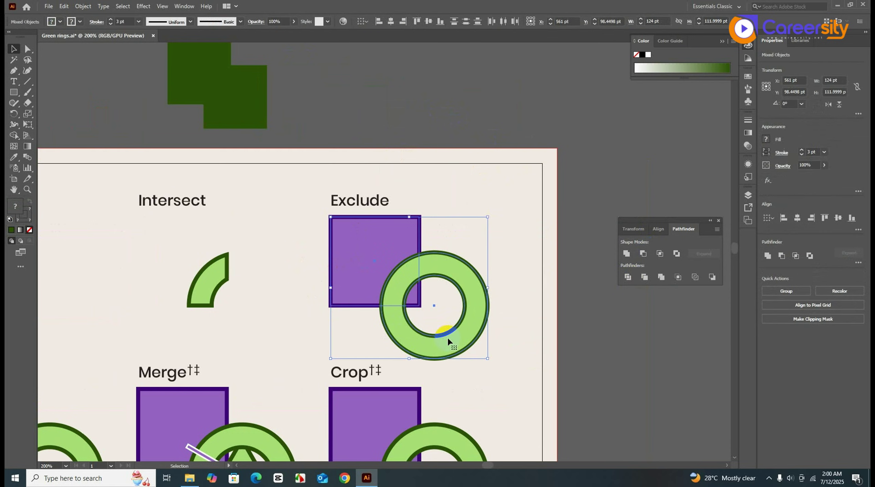
left_click(628, 277)
left_click(378, 257)
right_click(379, 257)
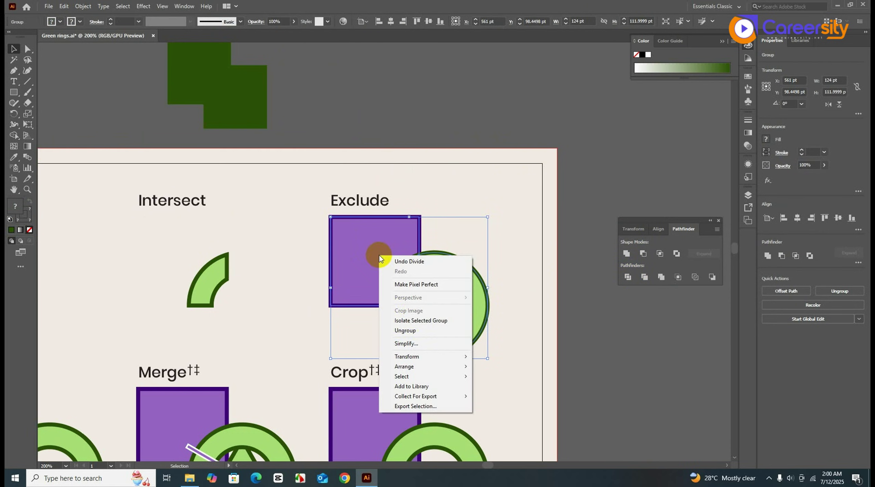
left_click(406, 332)
left_click(443, 287)
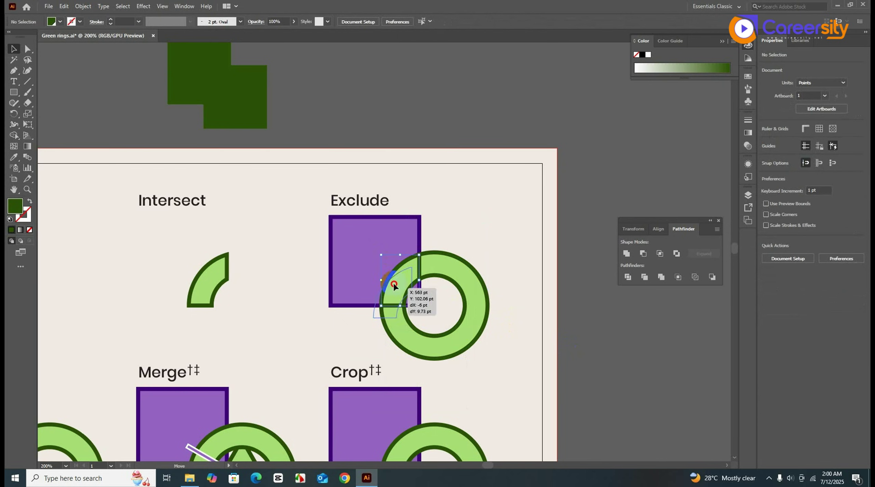
Move the divided arc, ring, small purple wedge and notched square under the Exclude label apart from each other.
left_click_drag(391, 285, 317, 339)
left_click_drag(430, 272, 527, 322)
left_click_drag(413, 296, 468, 335)
left_click_drag(361, 269, 313, 251)
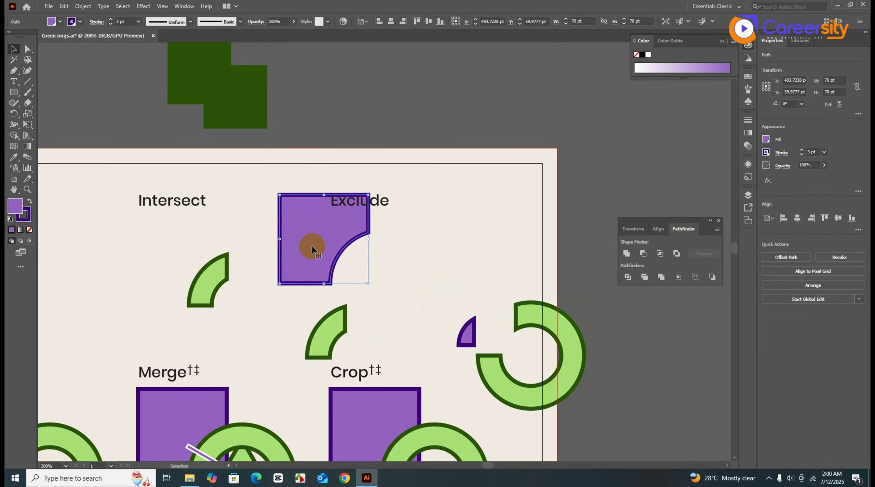
Undo the moves of the four divided pieces under the Exclude label.
key("ctrl+z")
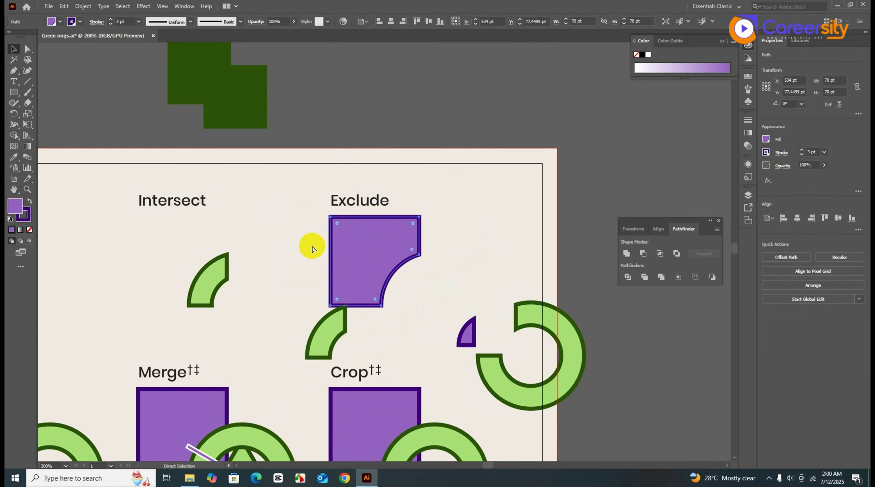
key("ctrl+z")
key("ctrl+z")
key("ctrl+z")
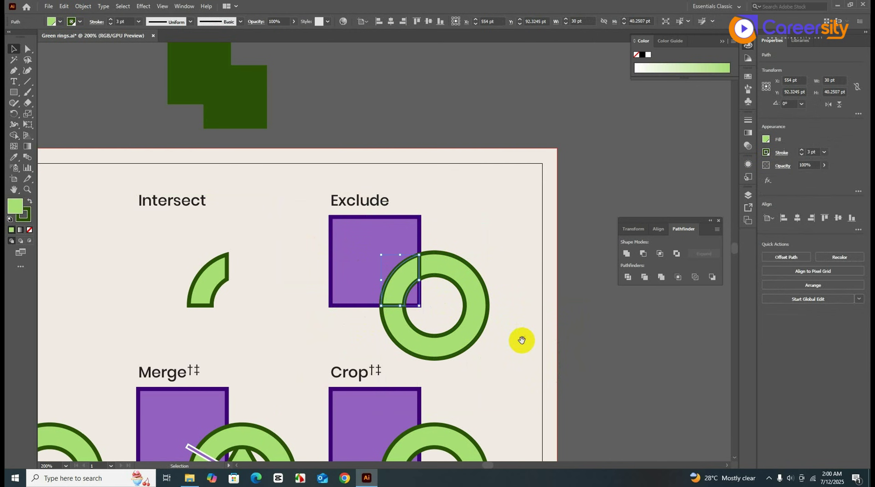
Select the purple square and green ring under the Trim label and apply Pathfinder Trim.
left_click_drag(521, 340, 551, 303)
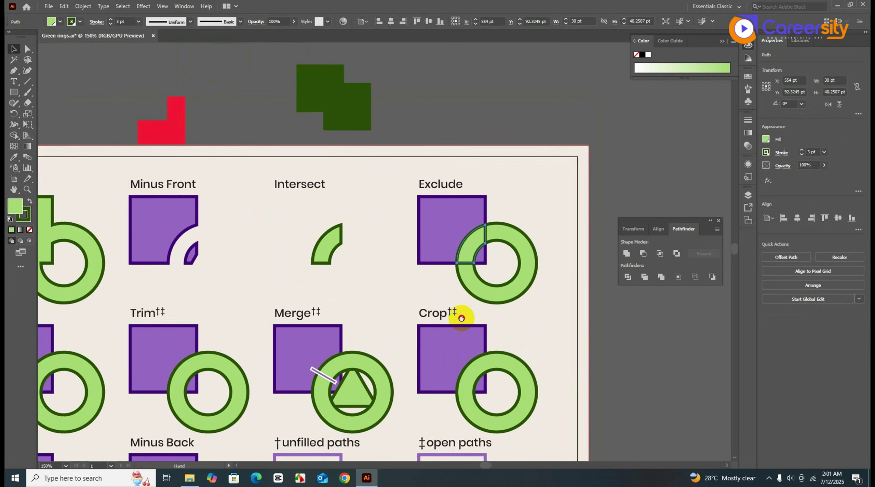
left_click_drag(100, 304, 283, 260)
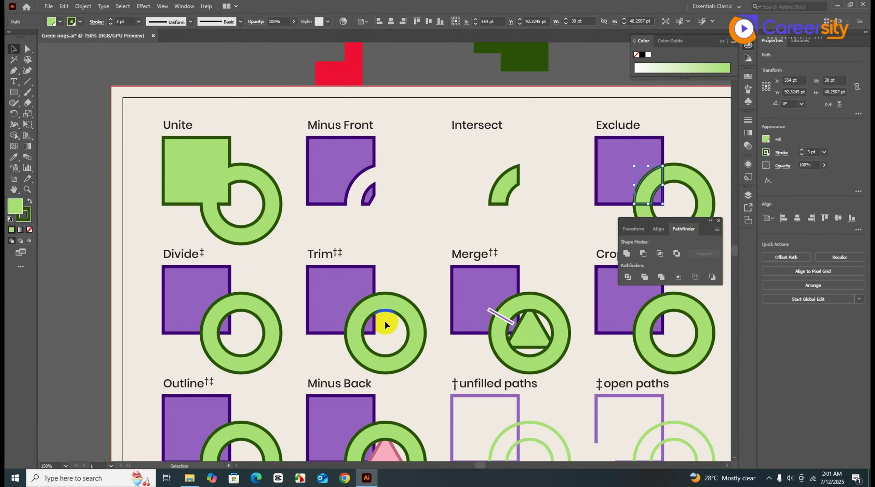
left_click(354, 302, "shift")
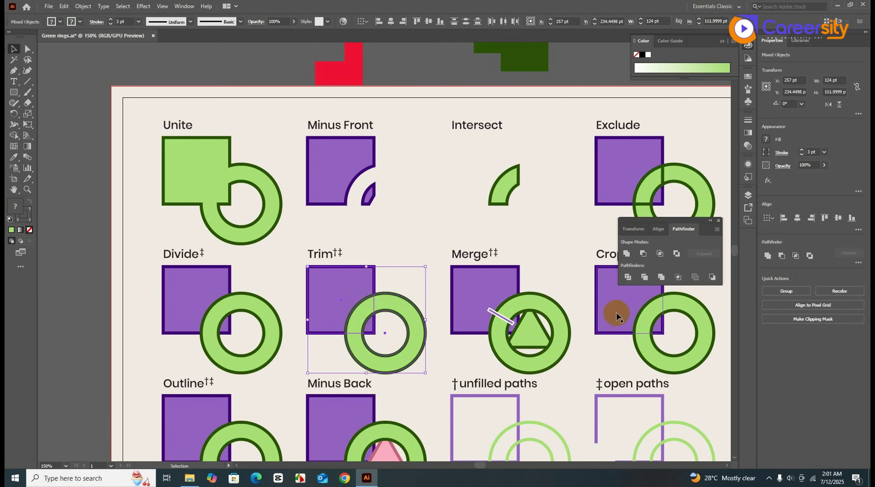
left_click(647, 279)
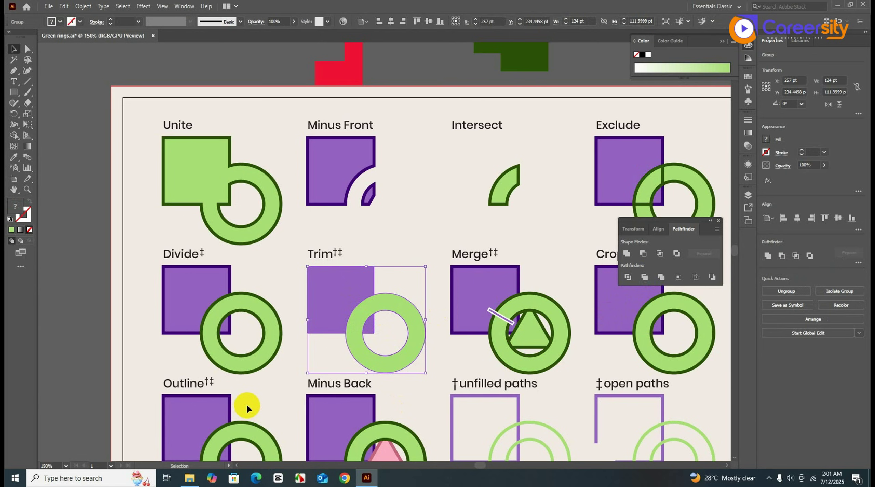
Draw a light green rectangle about 44 by 41 pt above the artboard and duplicate it about 22 pt right and 26 pt down.
left_click_drag(362, 284, 250, 400)
left_click(15, 50)
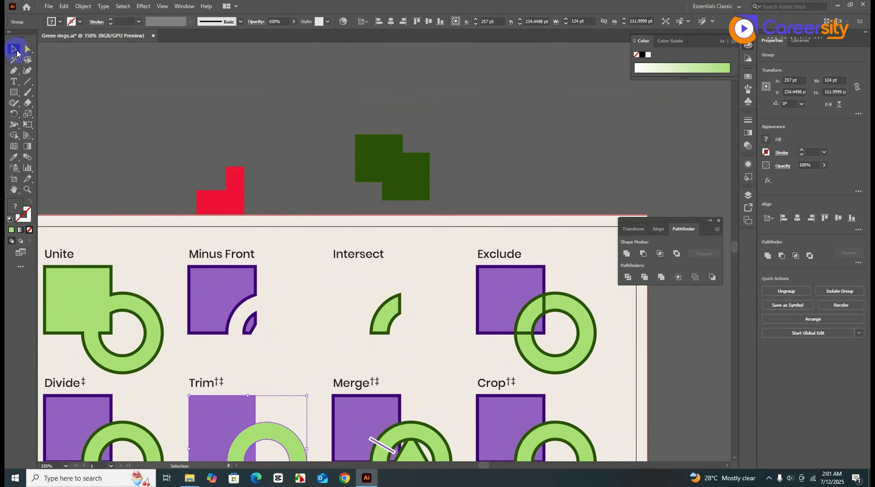
left_click(14, 92)
left_click_drag(244, 90, 298, 143)
key("v")
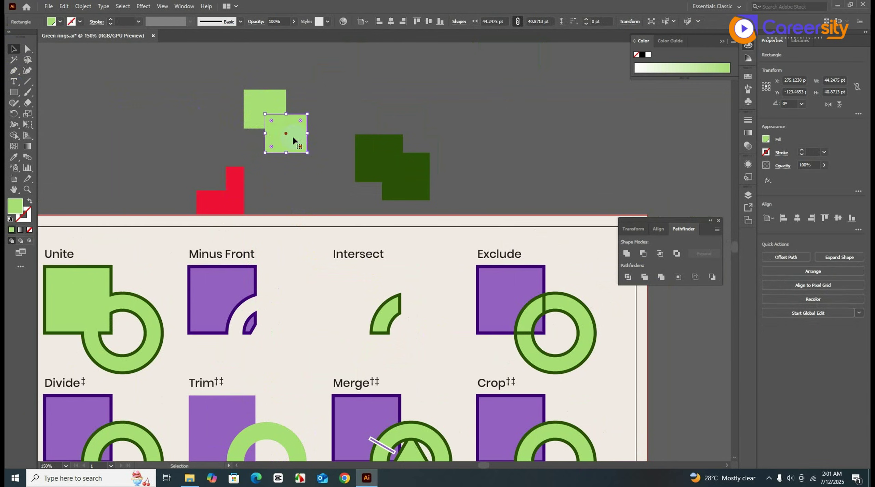
Select both light green rectangles above the artboard and apply Pathfinder Trim.
left_click_drag(228, 92, 296, 133)
left_click(633, 280)
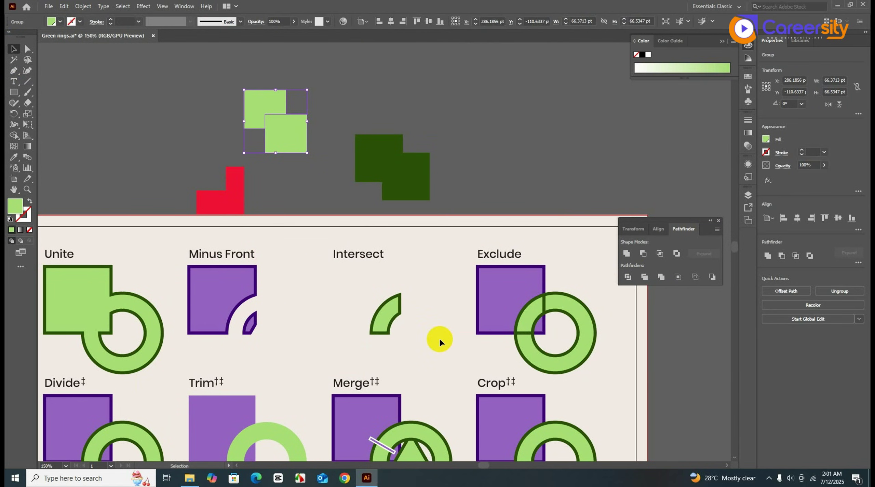
left_click(485, 128)
Ungroup the trimmed light green rectangles.
scroll(485, 128, "up", 1)
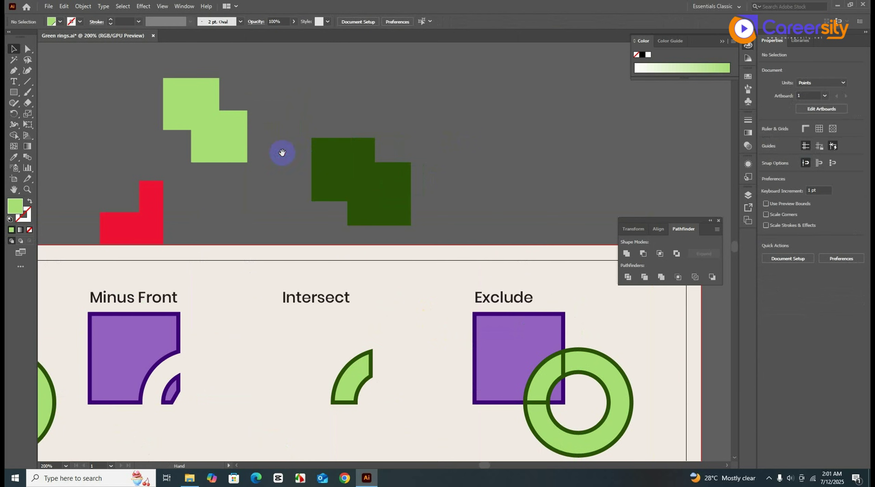
scroll(283, 152, "left", 1)
scroll(283, 152, "up", 1)
left_click(244, 159)
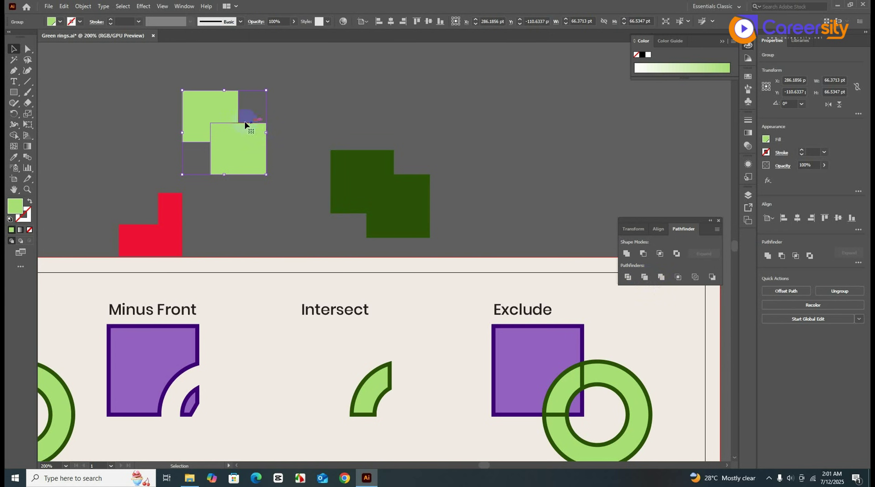
right_click(201, 116)
left_click(260, 196)
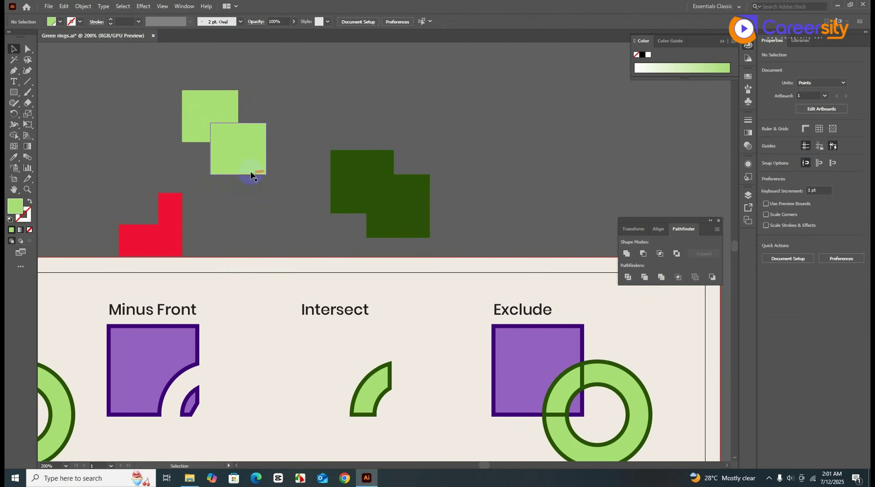
Move the front light green rectangle down clear of the notched one, and select the notched piece.
left_click_drag(237, 150, 259, 205)
left_click(247, 150)
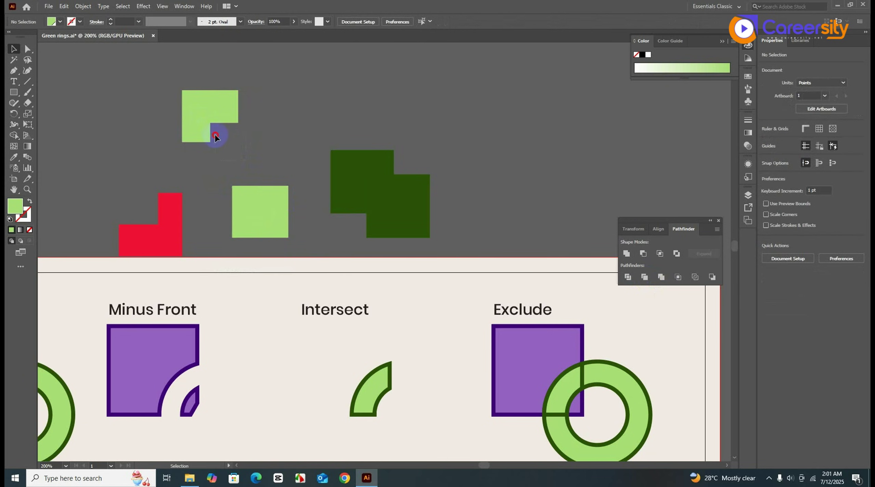
left_click(190, 106)
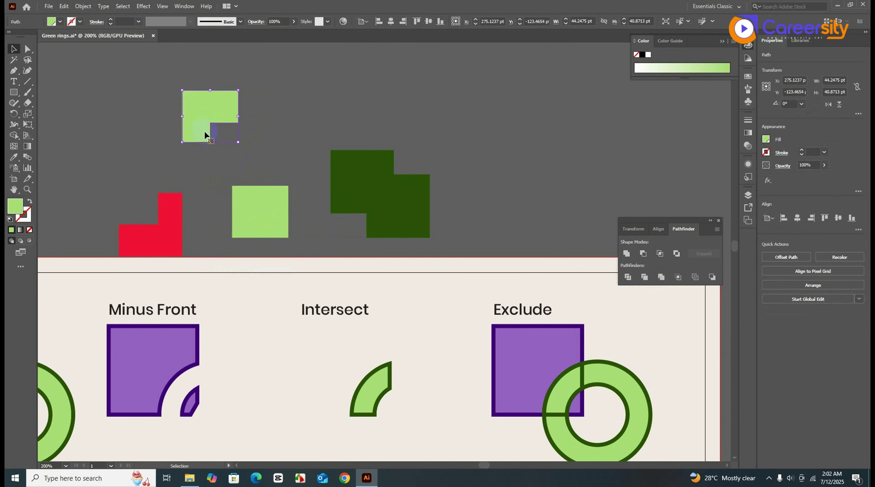
left_click(638, 282)
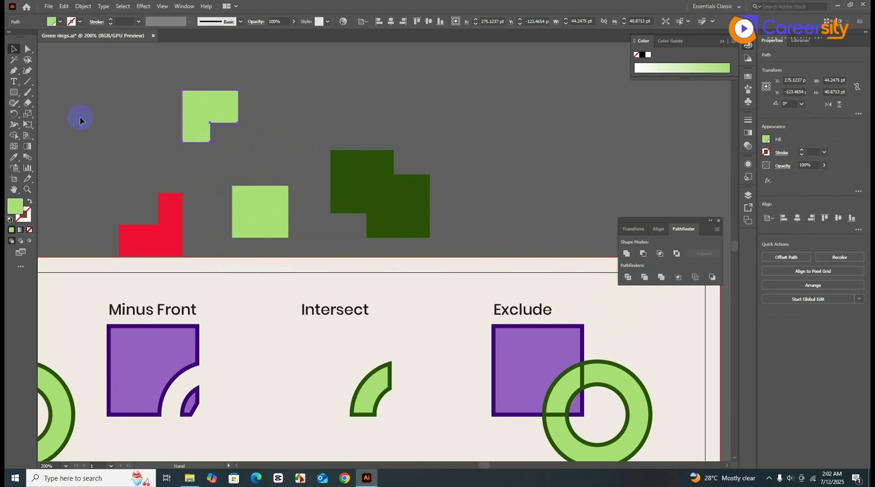
Select the purple square, green ring, triangle and short bar under the Merge label and apply Pathfinder Merge.
key("ctrl+1")
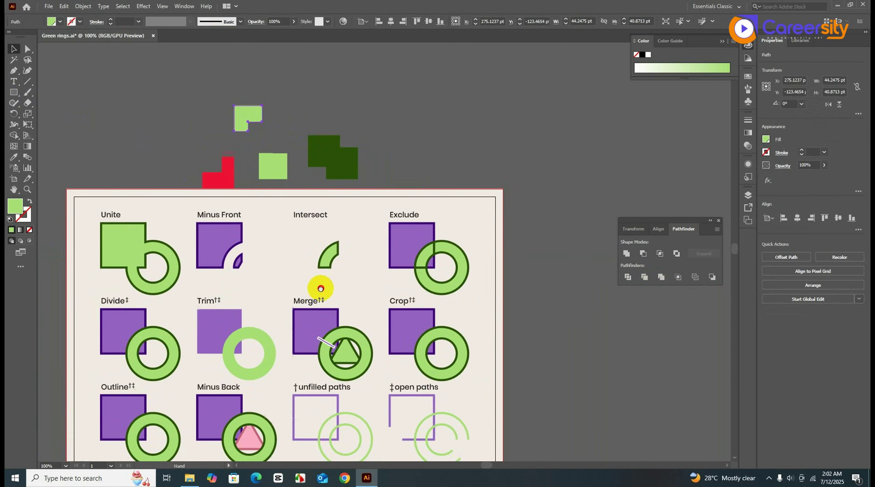
left_click(321, 289)
scroll(321, 289, "up", 1)
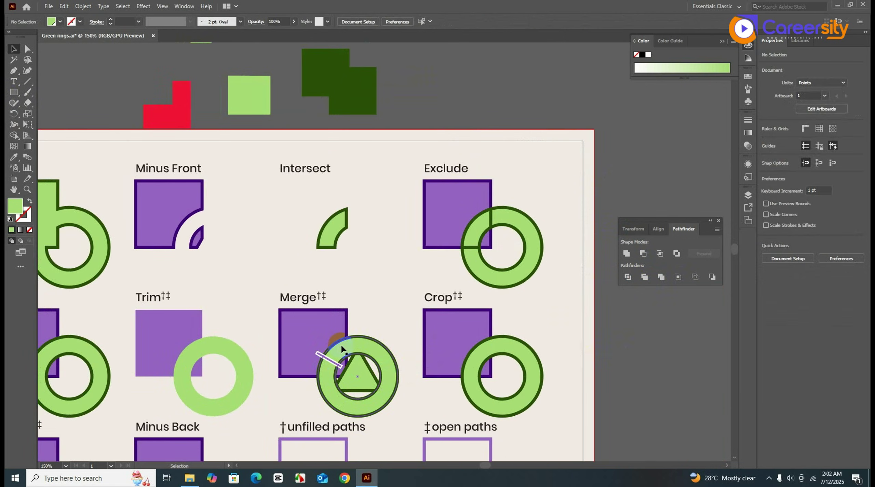
left_click_drag(380, 328, 336, 363)
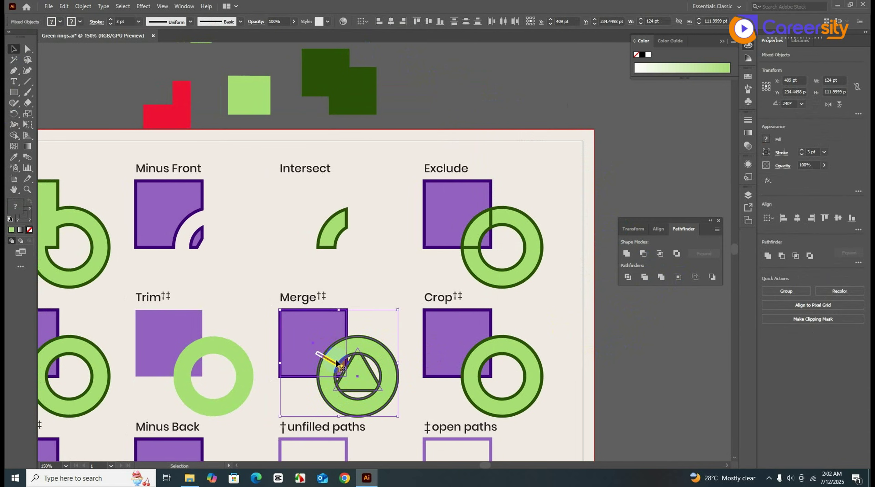
left_click(662, 277)
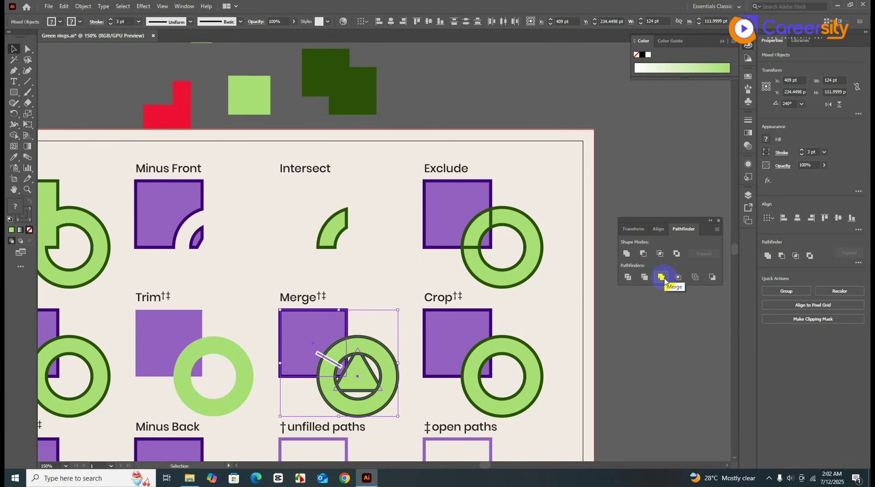
left_click(663, 277)
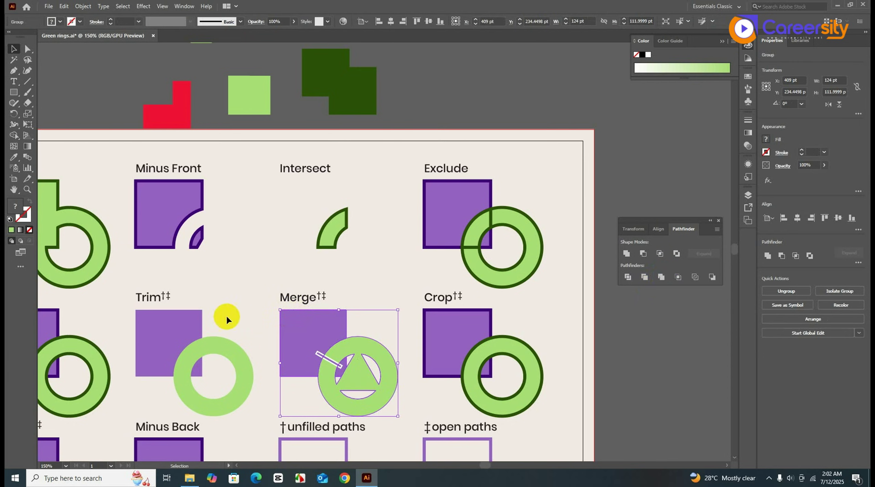
Draw a light green rectangle above the Exclude label and overlap it with a copy offset down to the right.
left_click(14, 92)
scroll(260, 318, "up", 2)
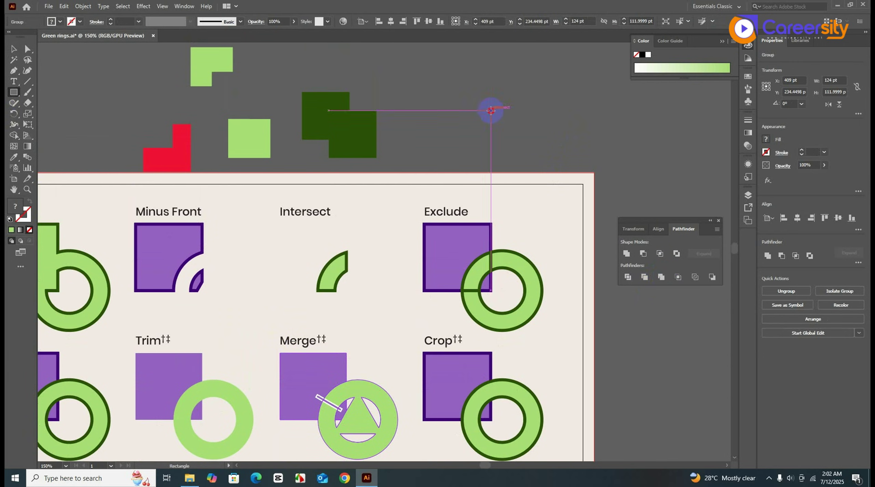
mouse_move(491, 110)
left_mouse_down()
mouse_move(522, 145)
mouse_move(550, 149)
left_mouse_up()
left_click(14, 49)
left_click(494, 162)
Apply Pathfinder Merge to the two overlapping light green rectangles and deselect the merged shape.
left_click(661, 277)
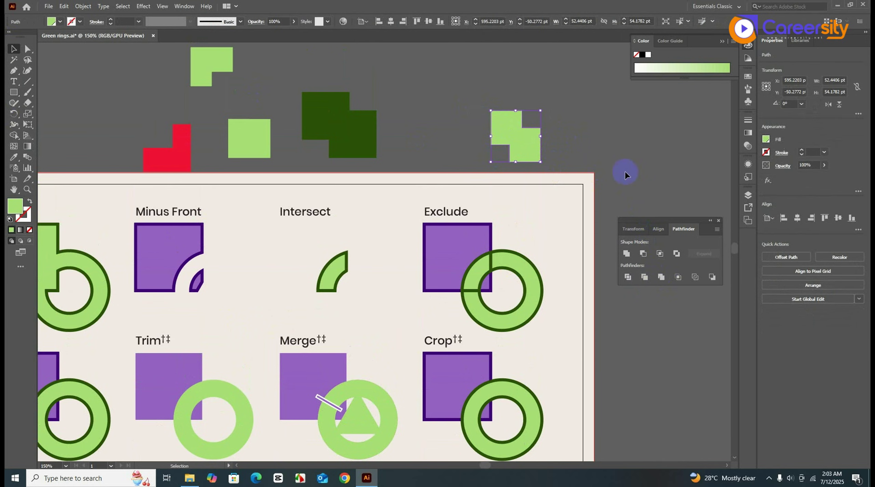
right_click(516, 134)
left_click(641, 170)
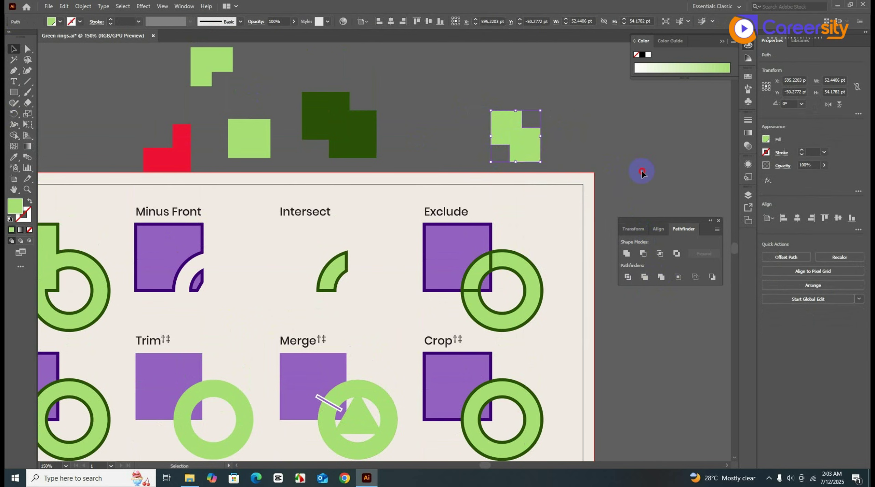
left_click(423, 204)
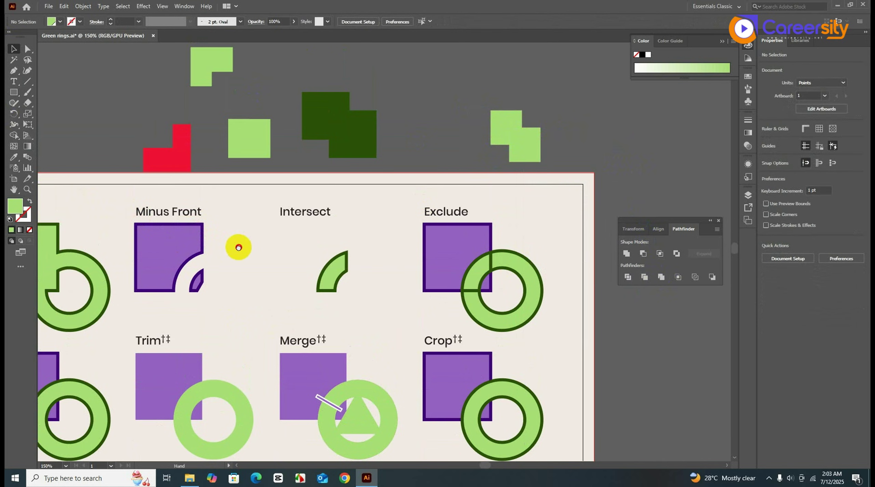
Overlap the light green rectangle beside the red shape with a copy of itself and apply Pathfinder Crop to both.
left_click_drag(237, 245, 196, 229)
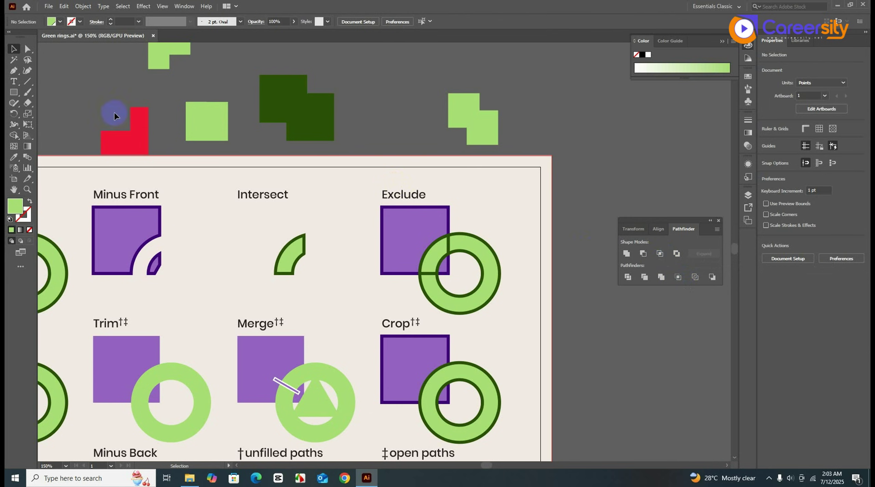
left_click_drag(210, 123, 232, 147)
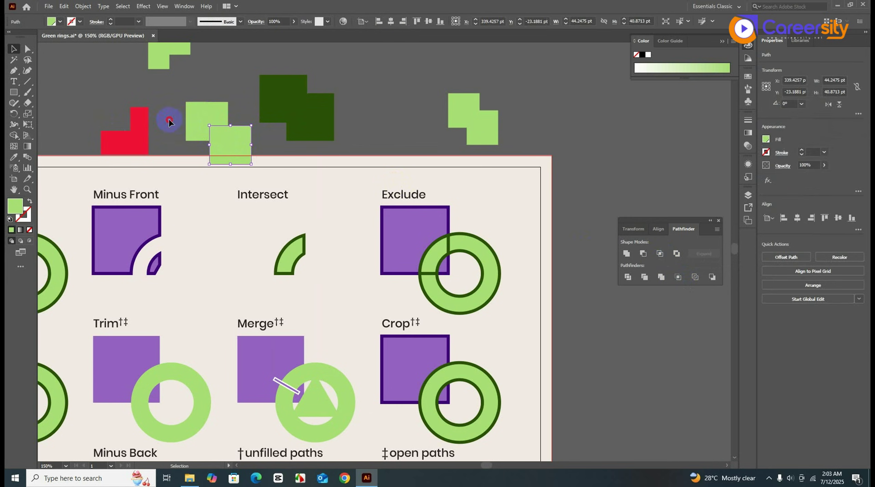
left_click_drag(169, 123, 231, 147)
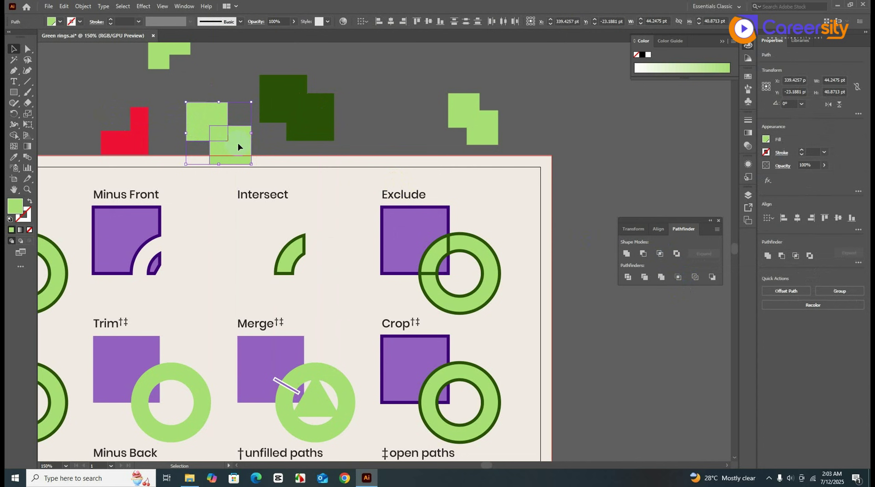
left_click(679, 277)
left_click(217, 147)
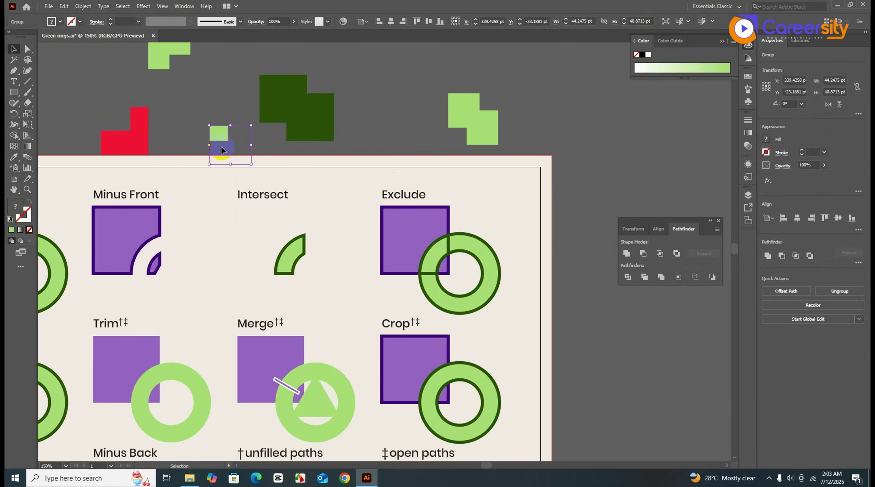
Draw a light green rectangle about 36 × 42 pt above the merged shape and overlap it with a copy.
left_click_drag(450, 156, 431, 213)
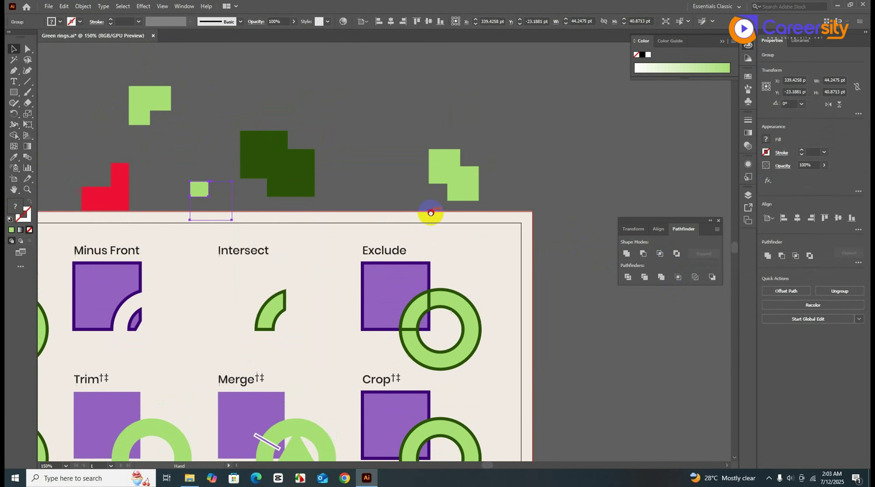
left_click(14, 92)
mouse_move(372, 88)
left_mouse_down()
mouse_move(406, 129)
mouse_move(403, 137)
left_mouse_up()
left_click(14, 49)
Select the two newly overlapping rectangles, apply Pathfinder Outline and inspect the resulting line work.
left_click_drag(342, 101, 426, 133)
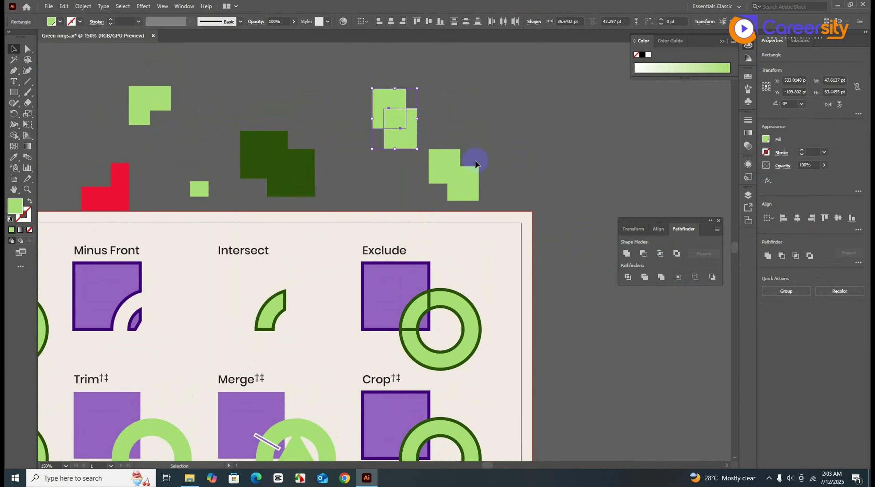
left_click(695, 276)
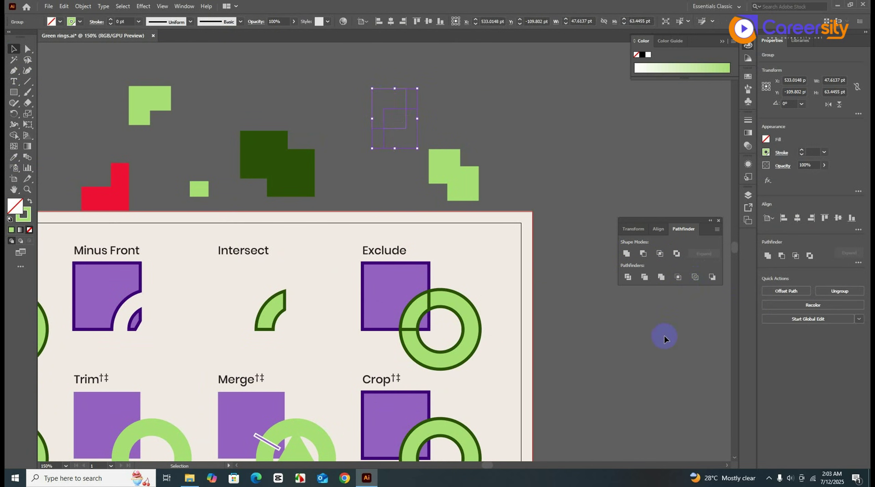
scroll(390, 132, "up", 2)
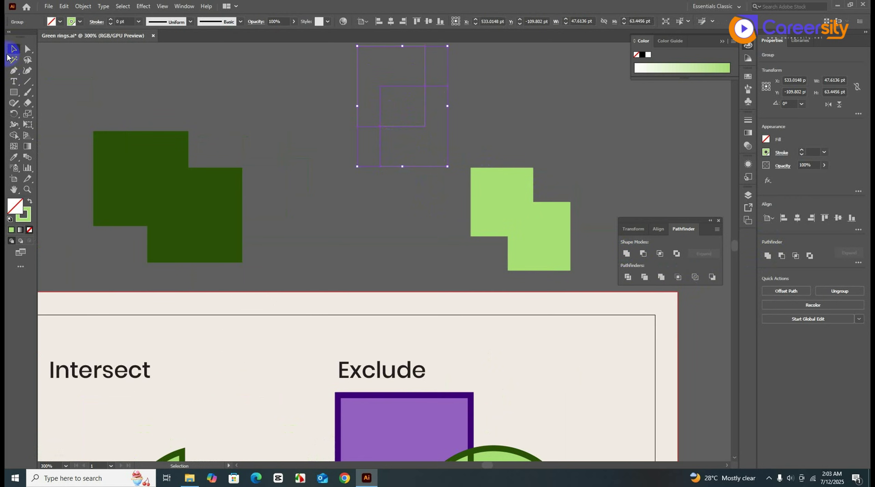
scroll(309, 189, "down", 2)
Draw a rectangle about 41 × 49 pt above the artboard, swap its stroke colour to the fill, and overlap it with a copy.
left_click(14, 92)
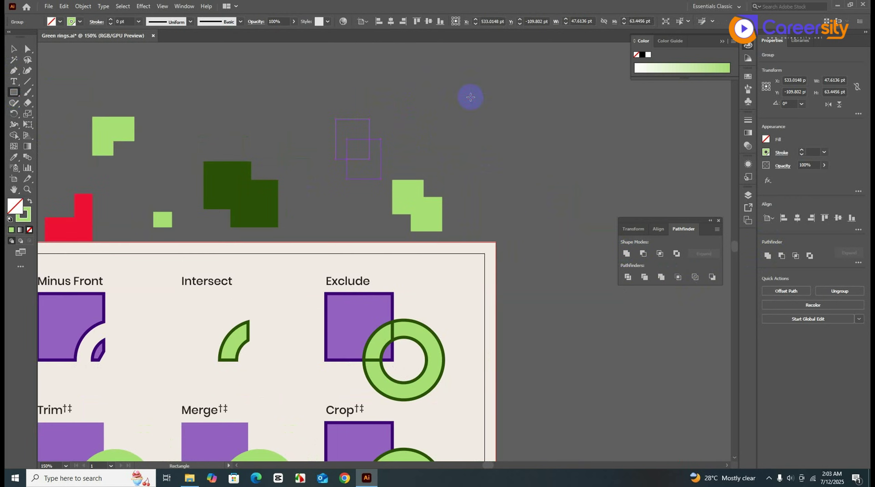
left_click_drag(466, 94, 505, 140)
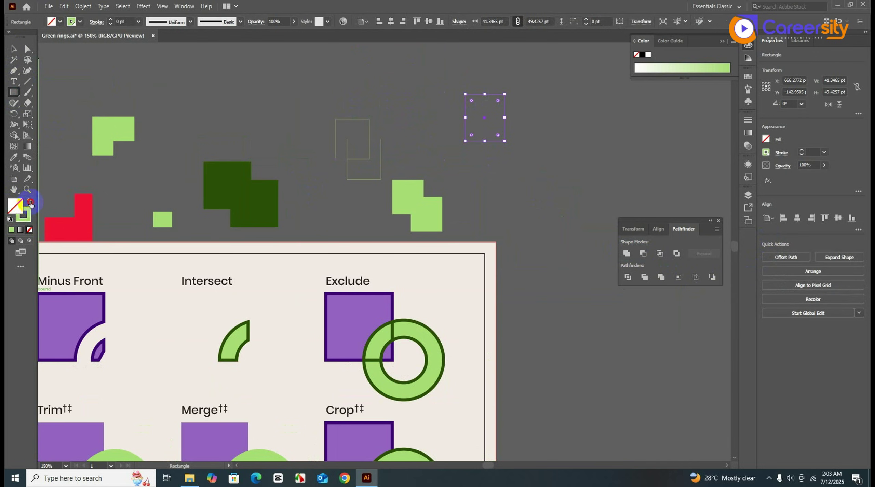
left_click(29, 202)
left_click(14, 49)
left_click_drag(497, 126, 514, 148)
Select the two light green rectangles, apply Pathfinder Minus Back and deselect the result.
left_click_drag(437, 91, 544, 144)
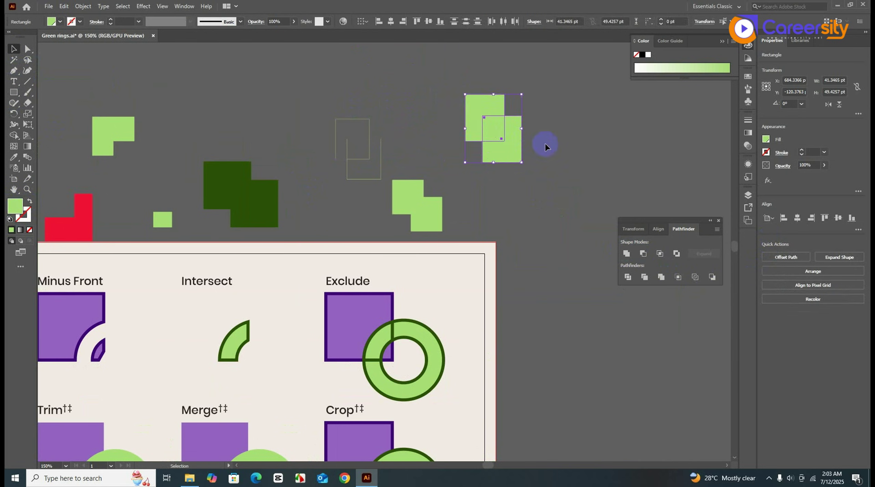
left_click(707, 279)
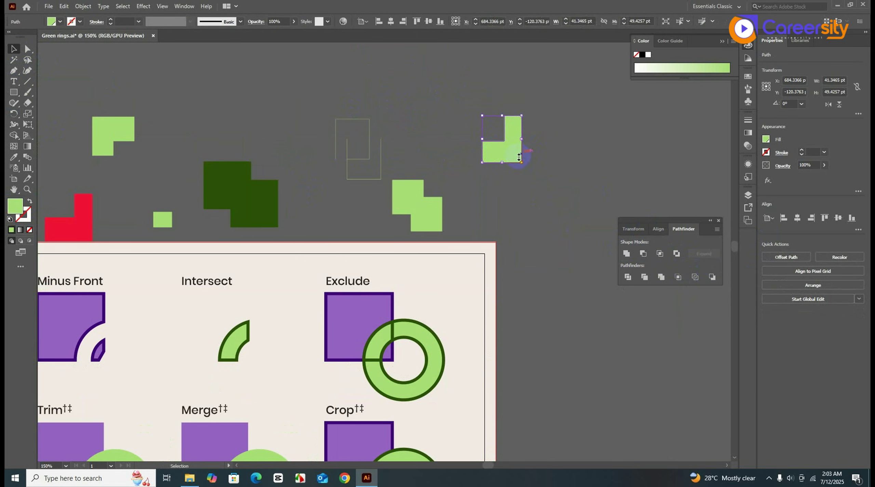
left_click(481, 207)
scroll(505, 210, "down", 2)
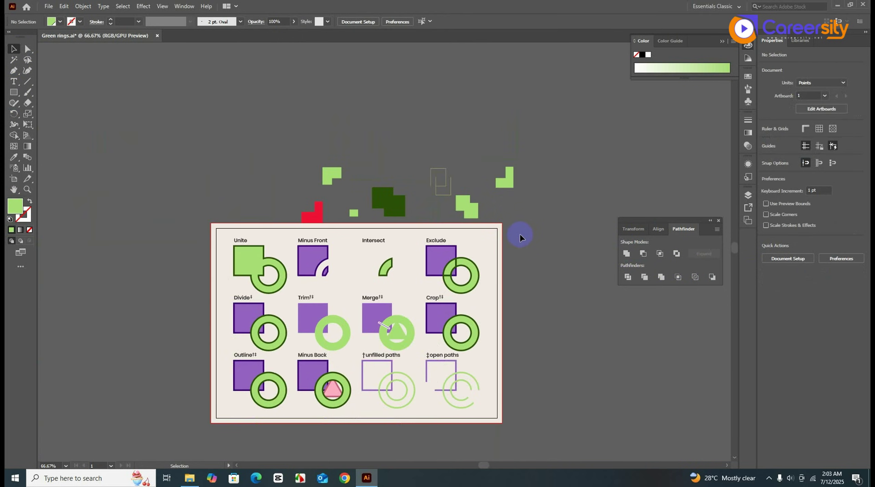
Close Green rings.ai without saving its changes.
left_click_drag(353, 214, 351, 232)
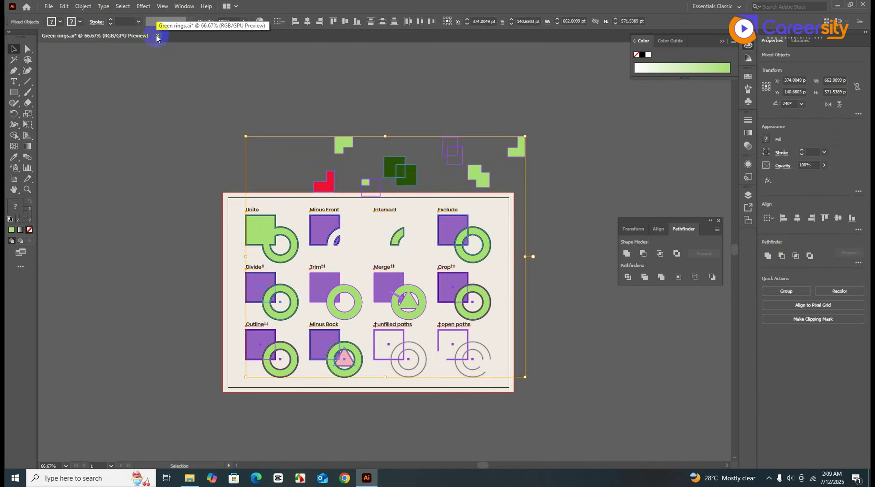
left_click(157, 36)
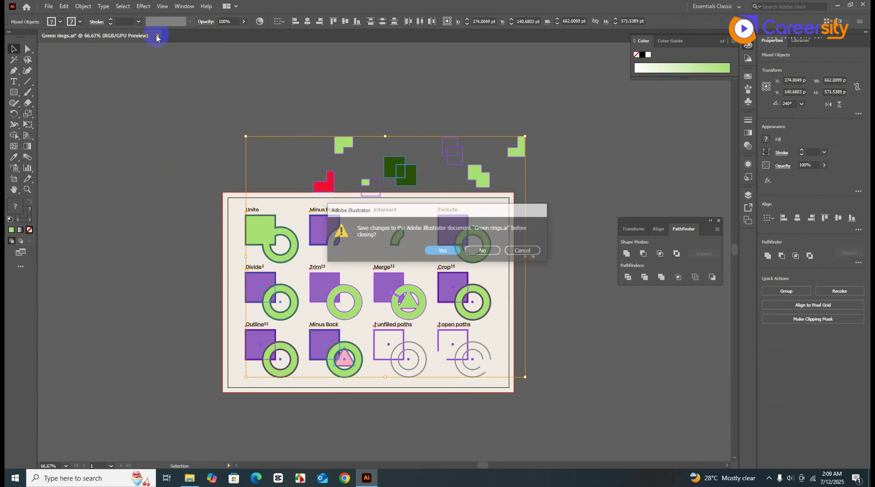
left_click(480, 252)
Create a new blank portrait document in CMYK colour mode with millimetre units.
left_click(48, 6)
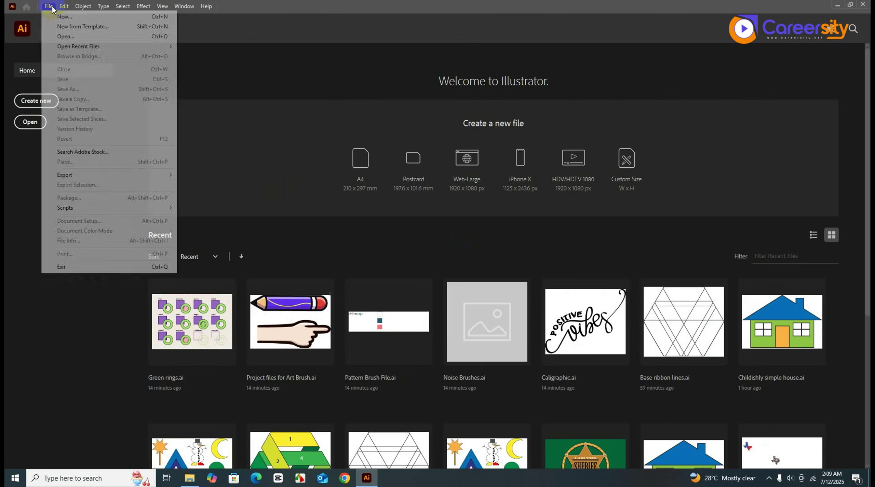
left_click(64, 6)
left_click(58, 17)
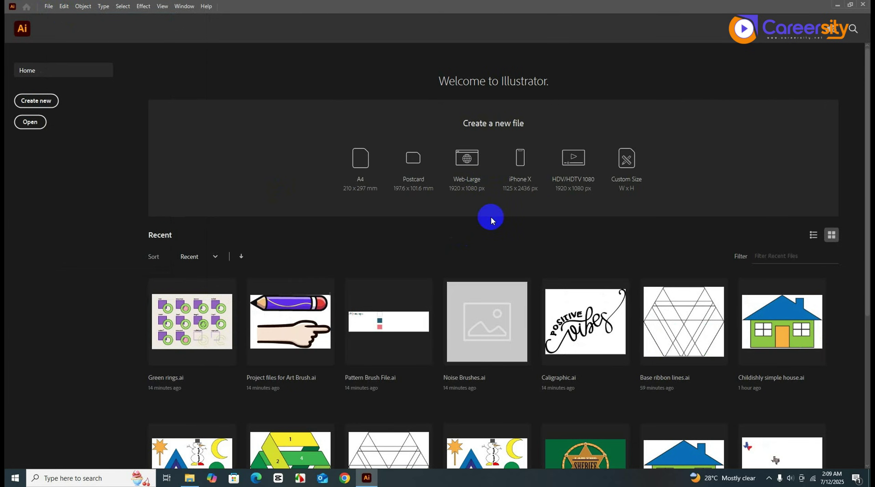
left_click(615, 379)
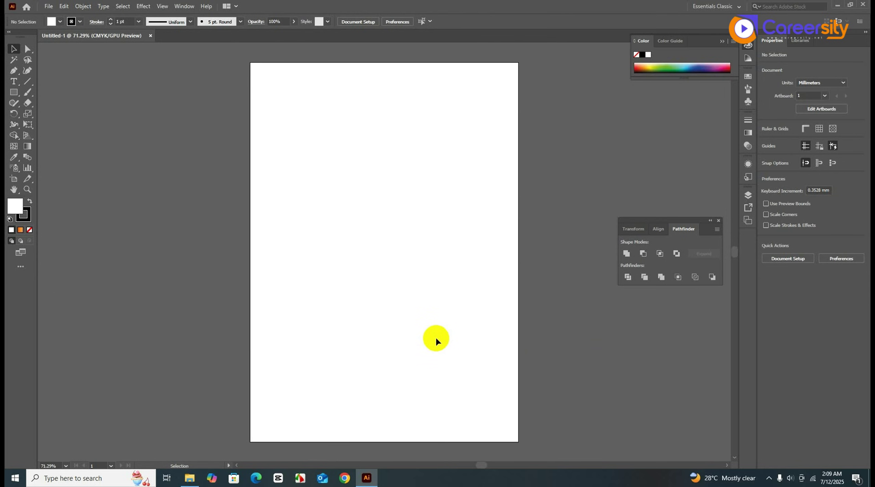
Create an area text frame about 79 × 61 mm on the page, filled with Lorem ipsum placeholder text.
left_click(13, 81)
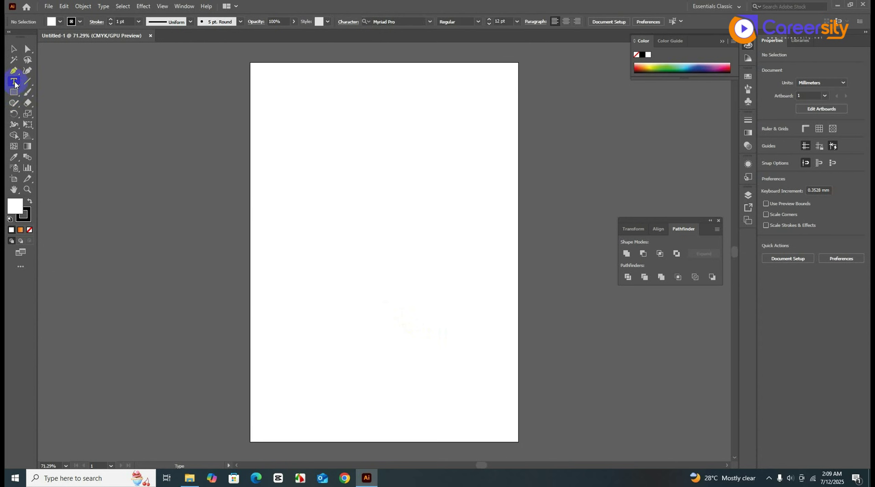
key("ctrl+1")
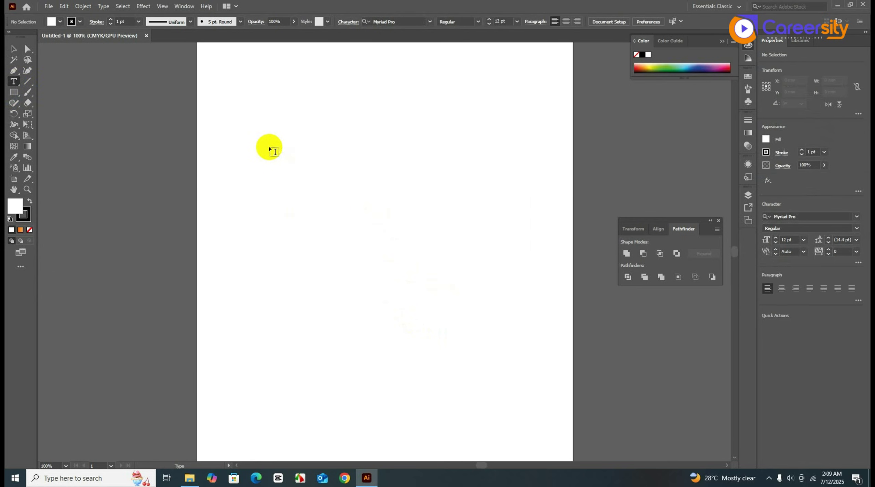
left_click_drag(269, 147, 410, 253)
scroll(410, 254, "up", 1)
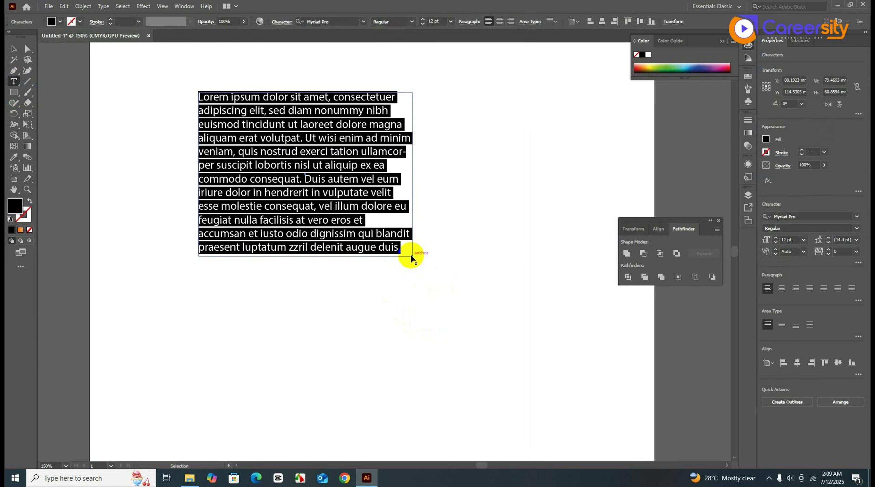
left_click(13, 49)
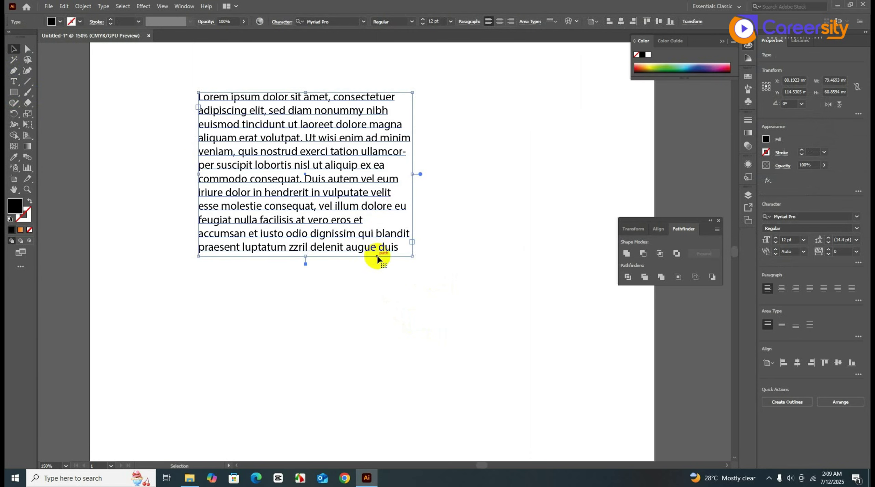
Move the text frame to the upper left of the page and resize it to about 98 × 57 mm.
scroll(378, 258, "down", 1)
left_click_drag(379, 258, 416, 363)
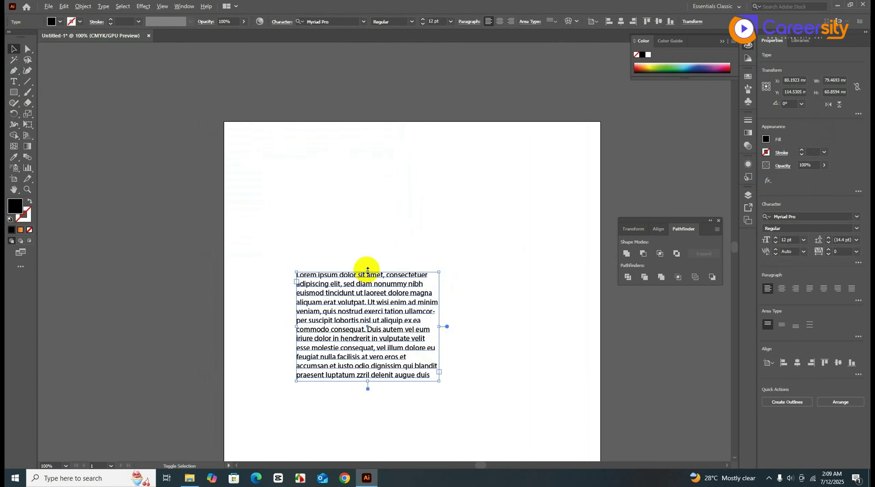
mouse_move(363, 271)
left_mouse_down()
mouse_move(372, 297)
mouse_move(367, 287)
left_mouse_up()
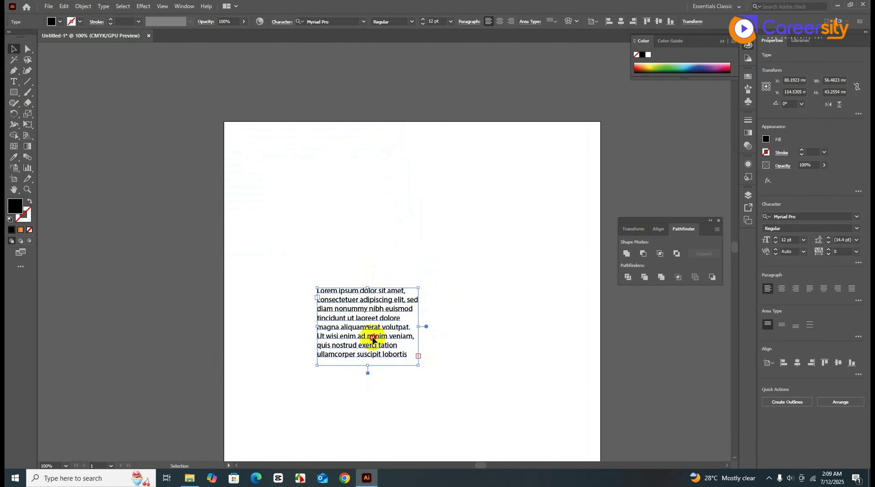
left_click_drag(371, 337, 306, 208)
left_click_drag(353, 233, 480, 339)
left_click(444, 295)
scroll(422, 270, "up", 1)
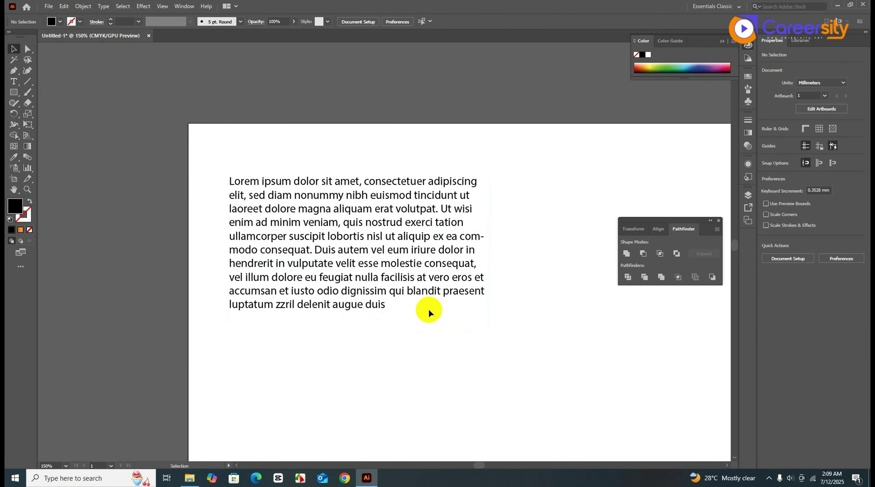
Select the text frame, examine its paragraph options and set the alignment to left.
left_click(414, 289)
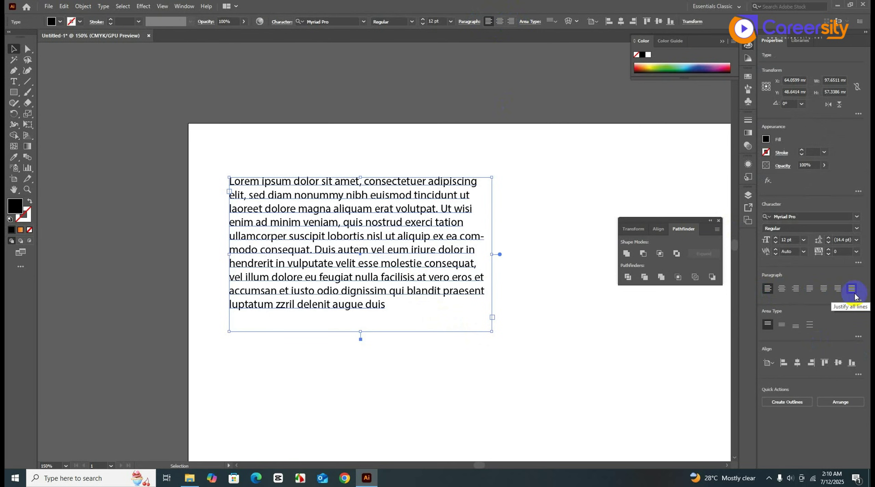
left_click(468, 23)
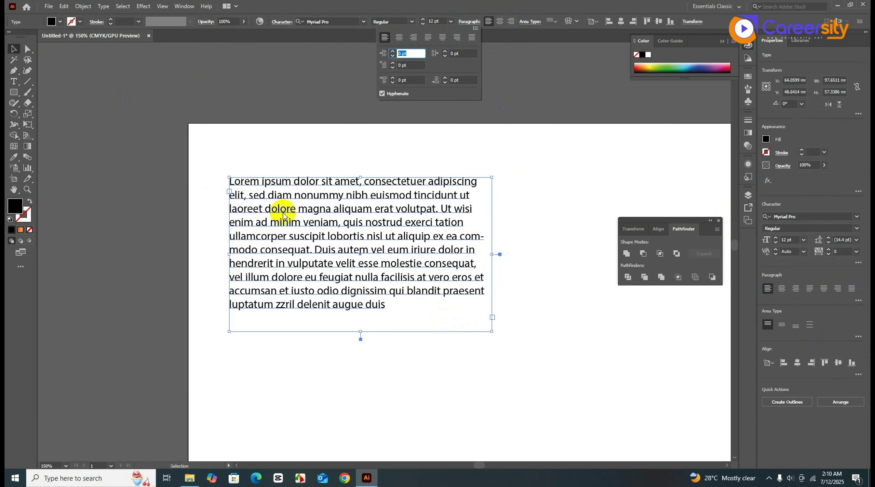
left_click(292, 222)
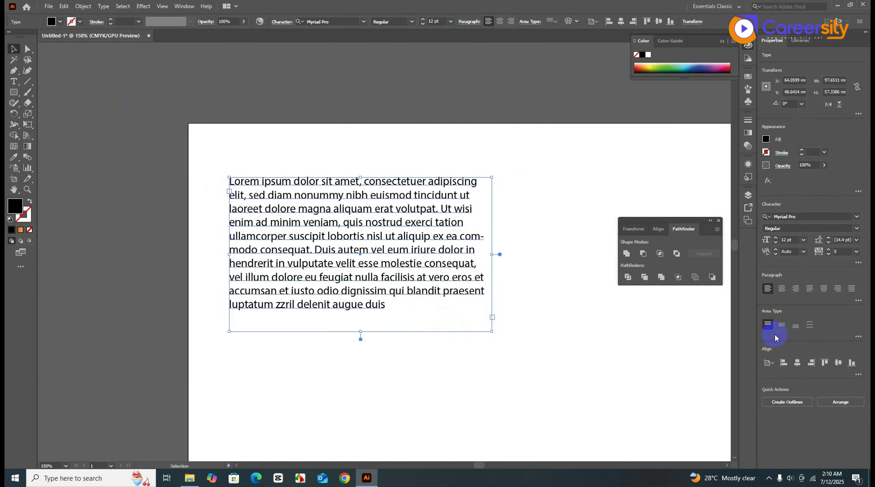
left_click(768, 290)
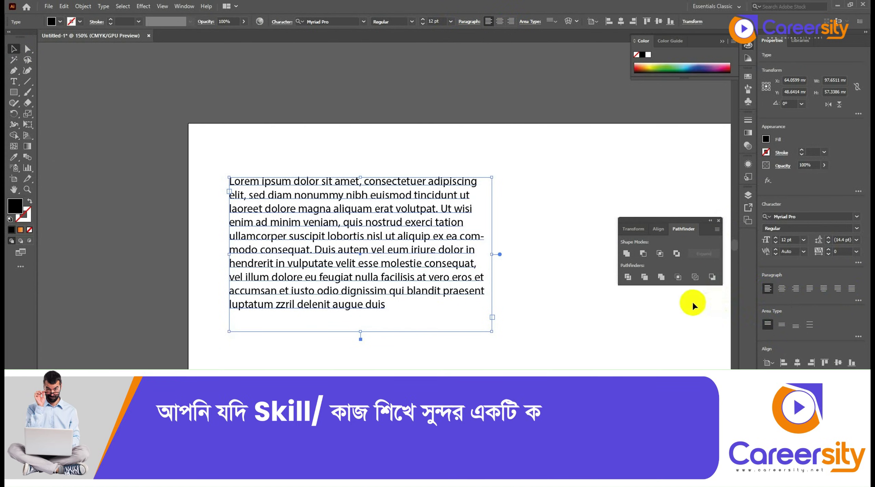
Shrink the text frame to about 76 × 44 mm, place a copy to its right and reselect the original.
left_click_drag(360, 177, 361, 195)
left_click_drag(344, 223, 528, 204)
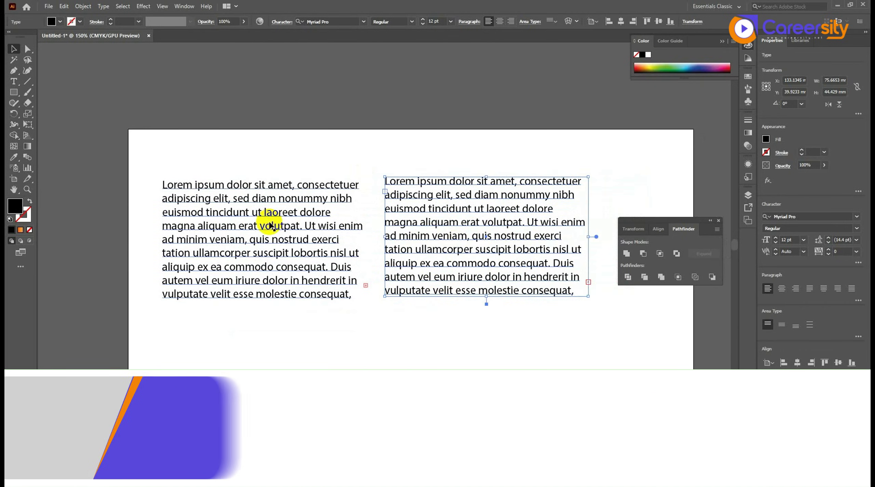
left_click(270, 225)
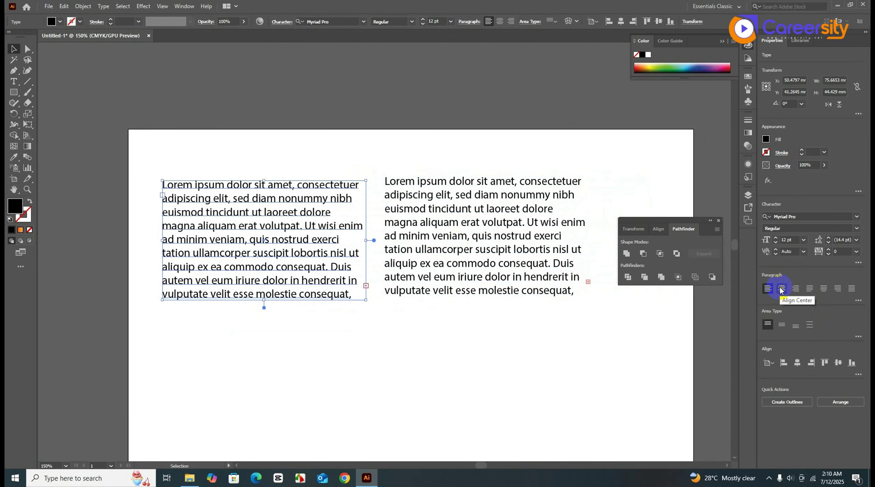
Center-align the text in the right-hand copy of the frame and compare it with the left-aligned original.
left_click(566, 264)
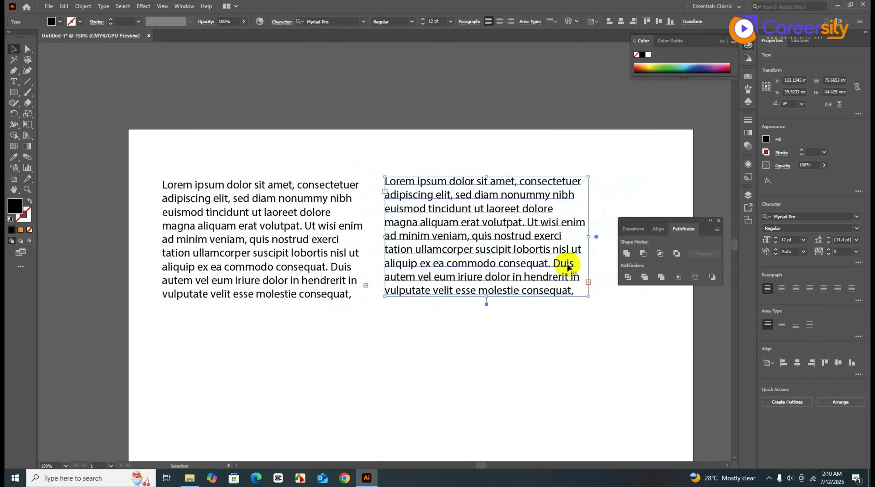
left_click(781, 289)
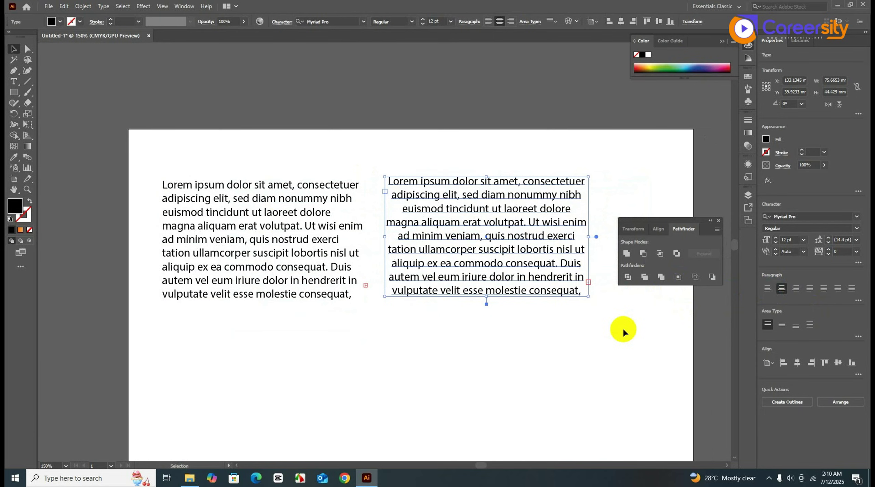
left_click(353, 282)
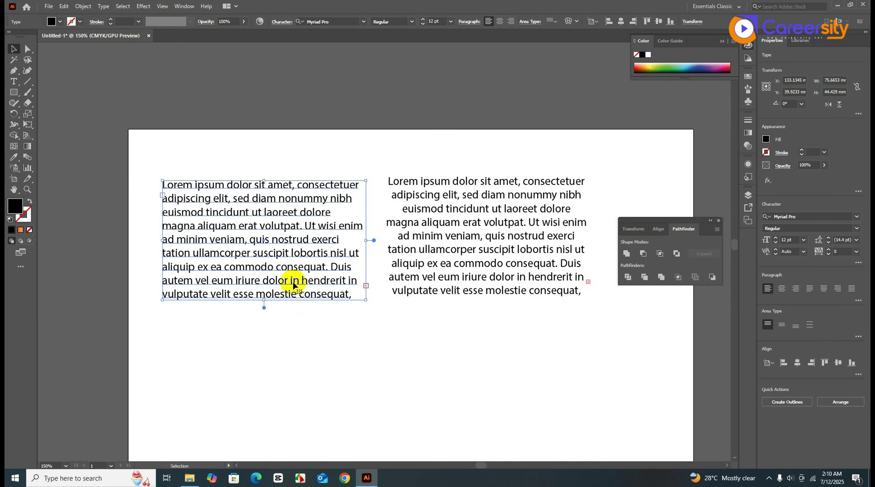
left_click(516, 258)
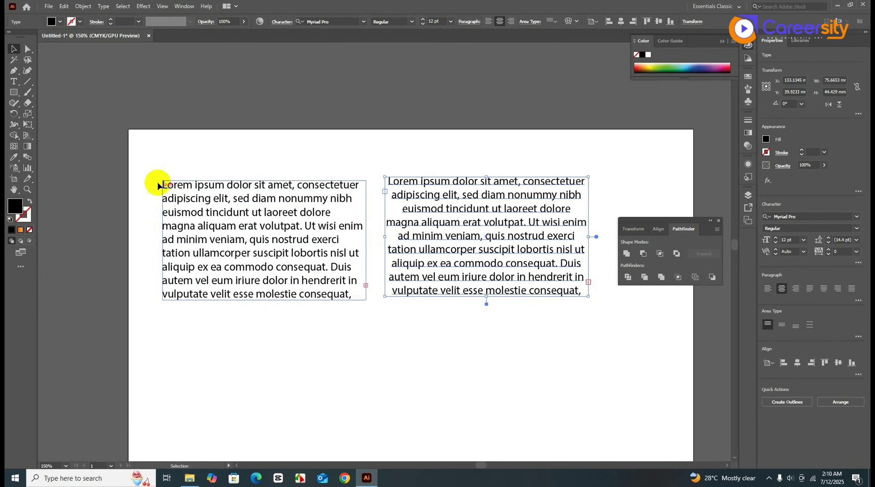
Shrink both text frames to about 58 × 34 mm and add a third copy beside them with right-aligned text.
left_click_drag(154, 181, 540, 285)
left_click_drag(481, 255, 568, 264)
left_click(444, 327)
scroll(436, 321, "right", 2)
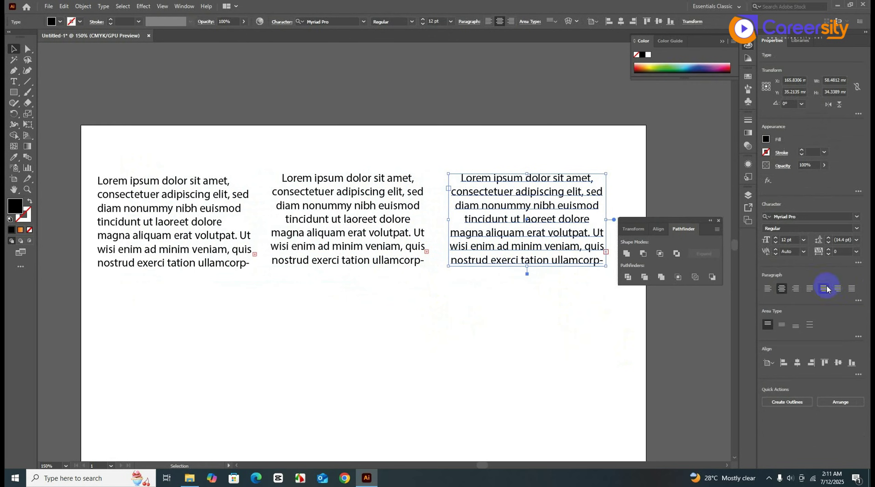
left_click(795, 288)
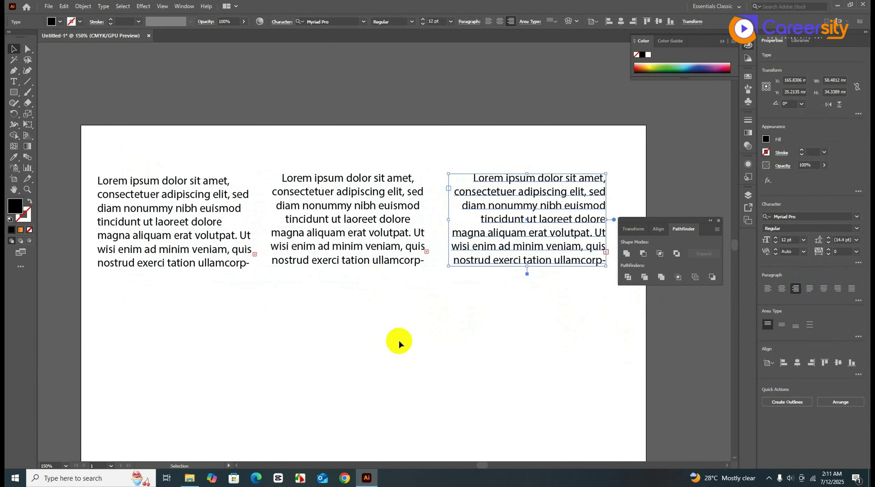
Set the font size of all three text frames to 7 pt.
left_click_drag(166, 141, 549, 287)
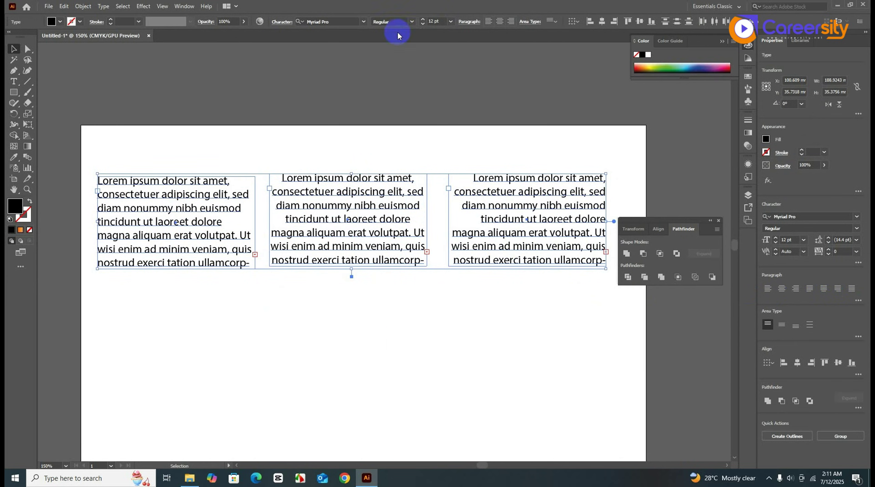
left_click(423, 24)
left_click(423, 24)
left_click(423, 24)
left_click(423, 24)
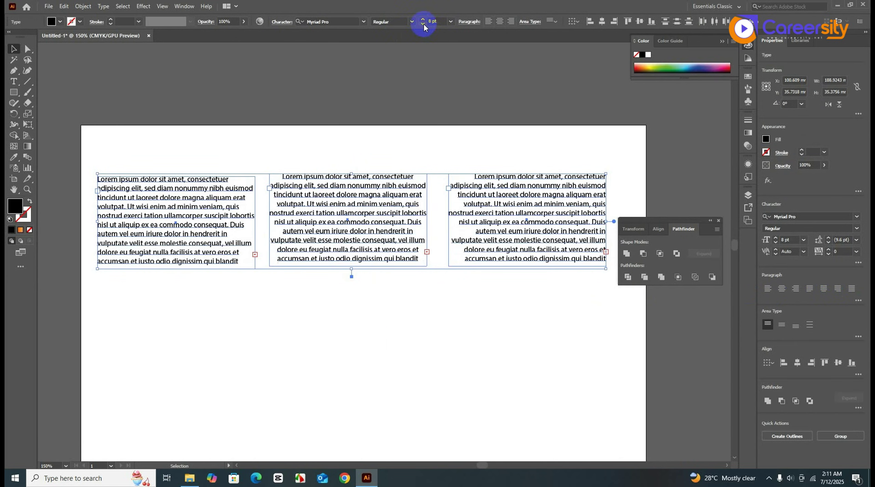
left_click(423, 24)
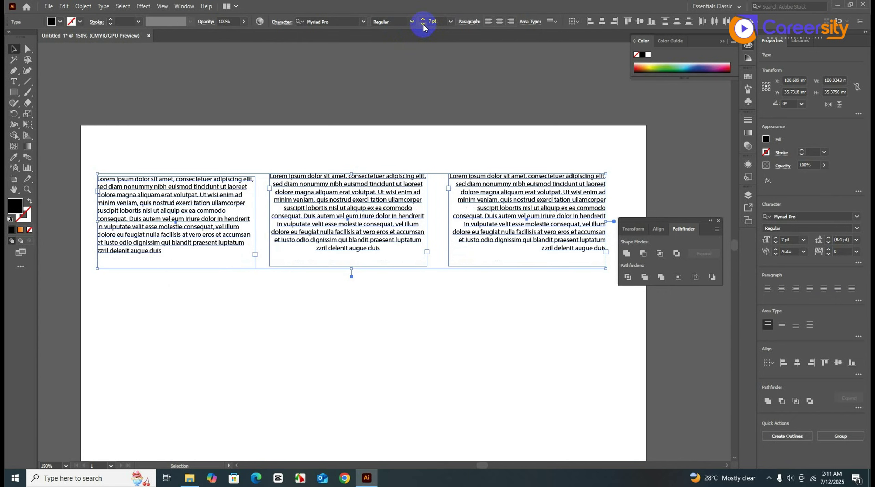
left_click(489, 340)
Duplicate the row of three text frames directly below the original row.
scroll(492, 334, "down", 3)
left_click_drag(200, 100, 515, 289)
left_click(447, 399)
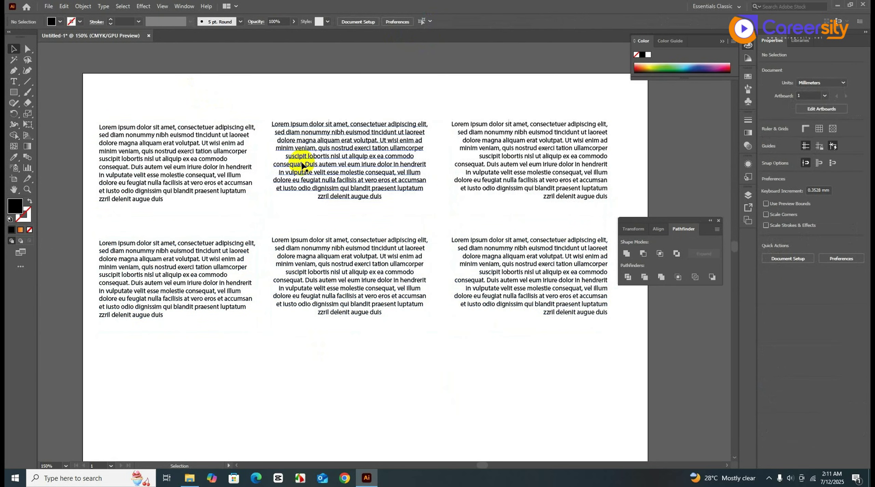
Justify the first frame of the lower row with its last line aligned left and inspect the result.
left_click(362, 161)
left_click(512, 173)
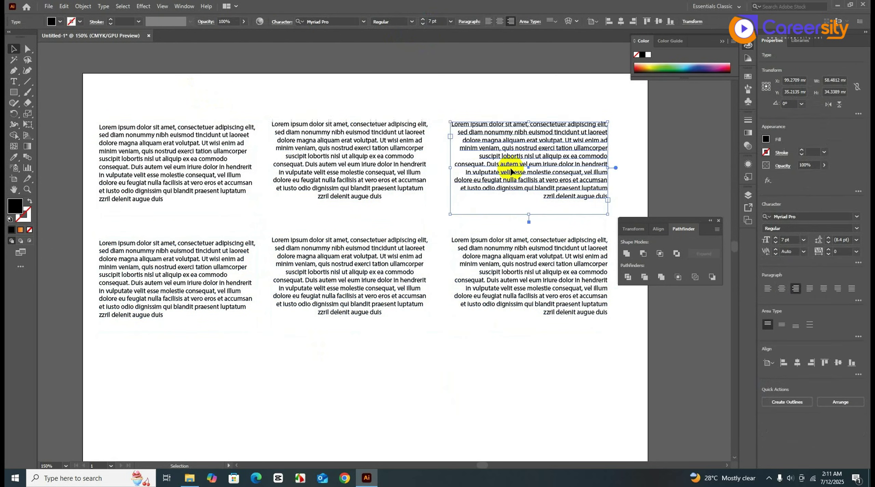
left_click(178, 290)
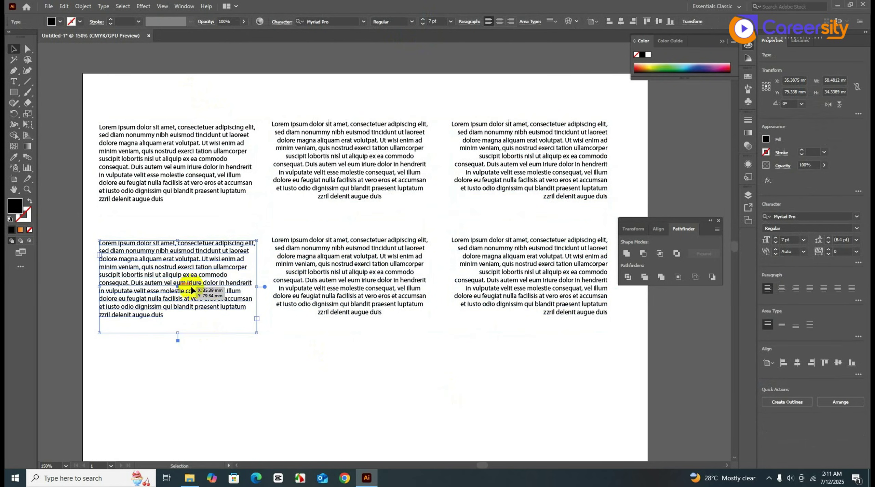
left_click(812, 292)
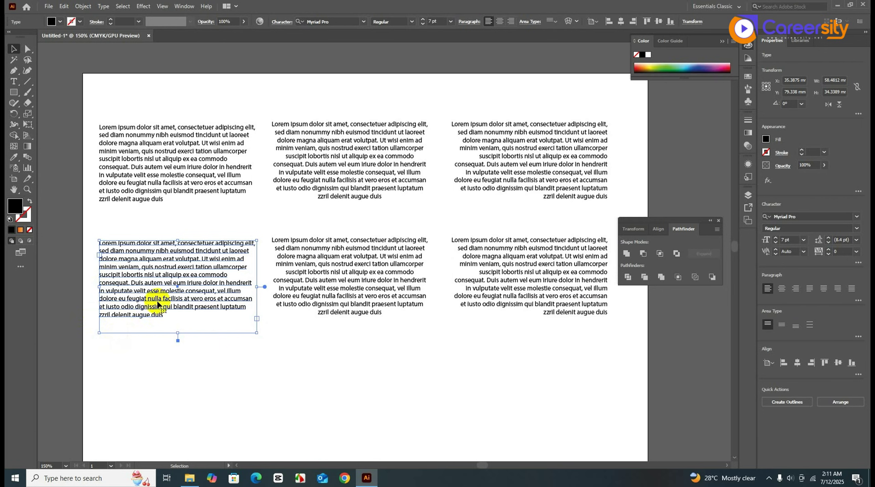
left_click(807, 290)
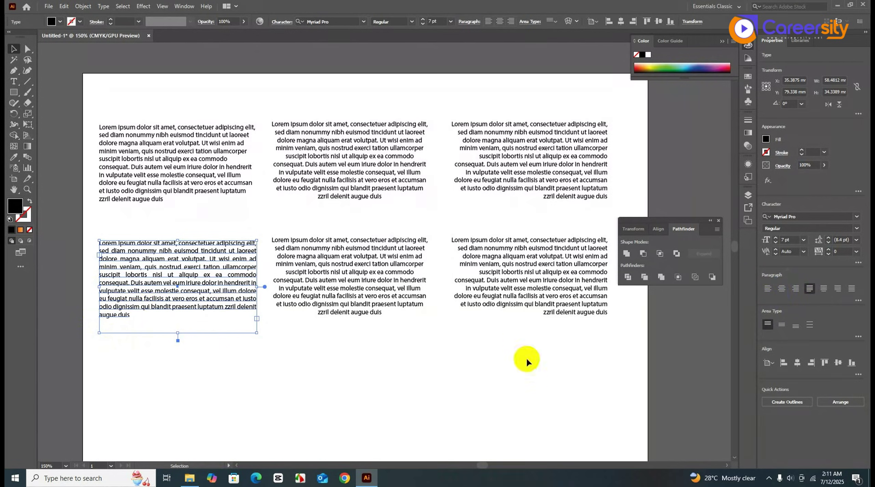
left_click(211, 386)
scroll(212, 384, "up", 2)
left_click_drag(217, 377, 391, 421)
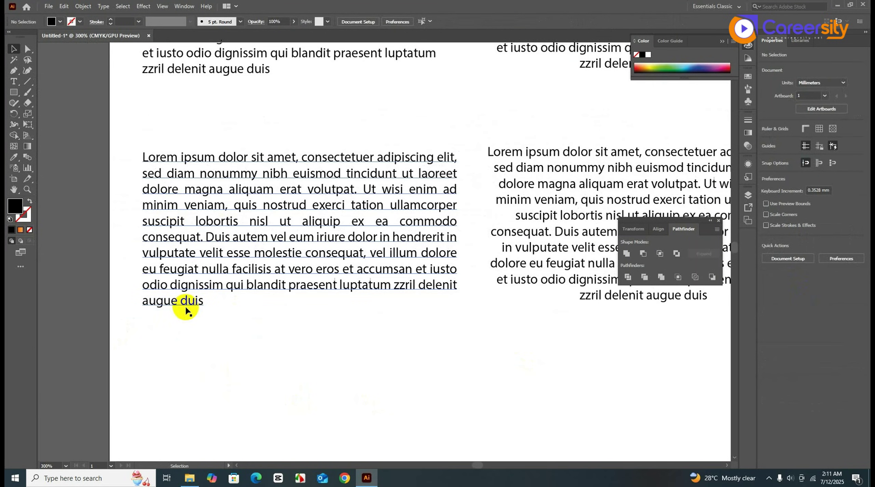
scroll(217, 328, "down", 2)
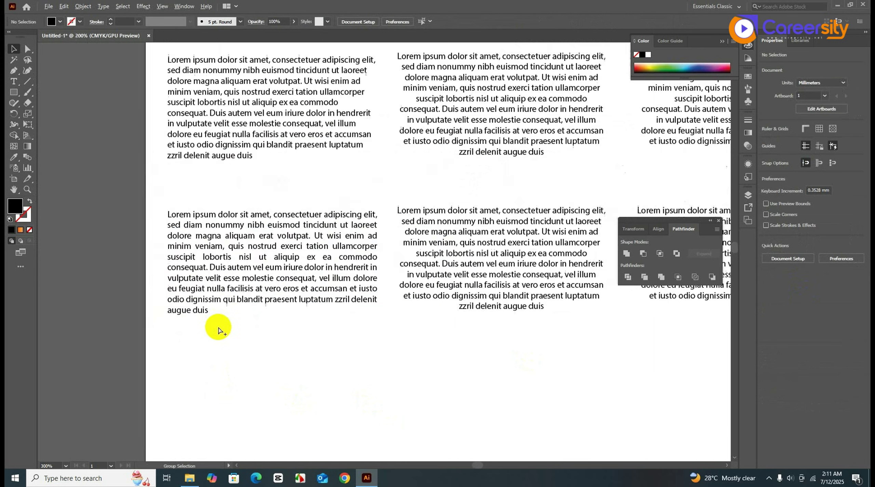
Justify the middle frame of the lower row with its last line centered and inspect the result.
left_click(394, 288)
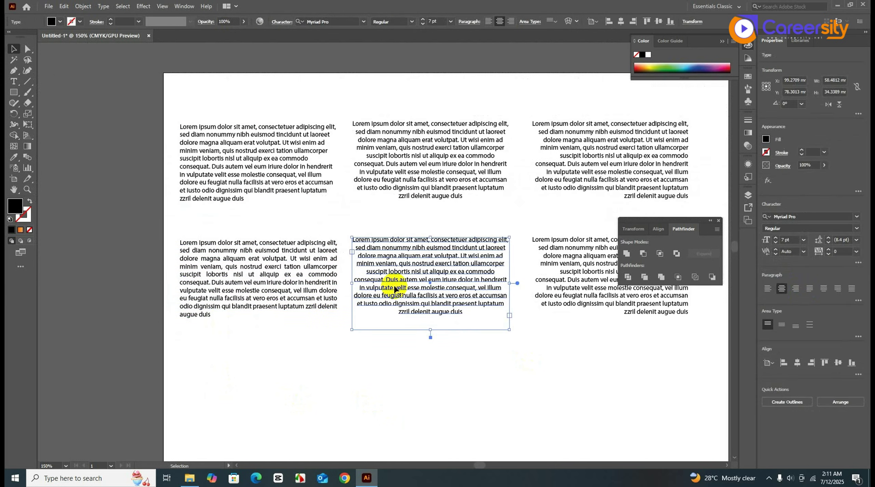
left_click(823, 288)
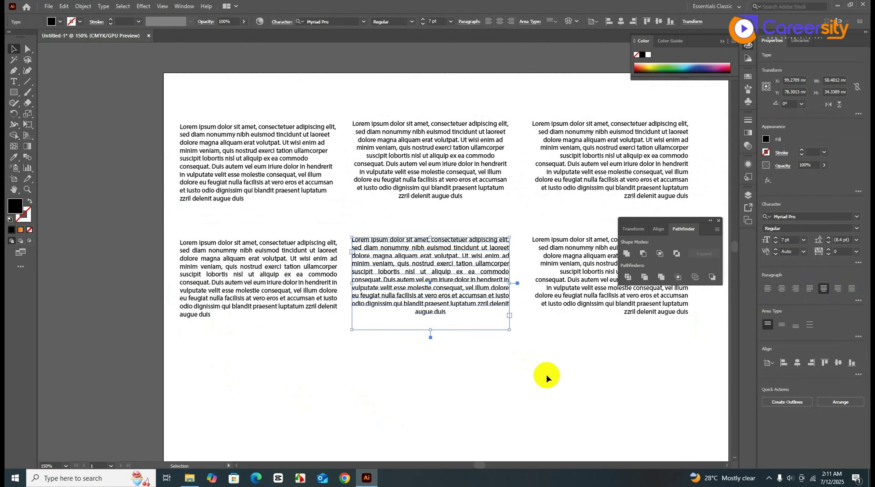
left_click(544, 375)
scroll(537, 376, "up", 2)
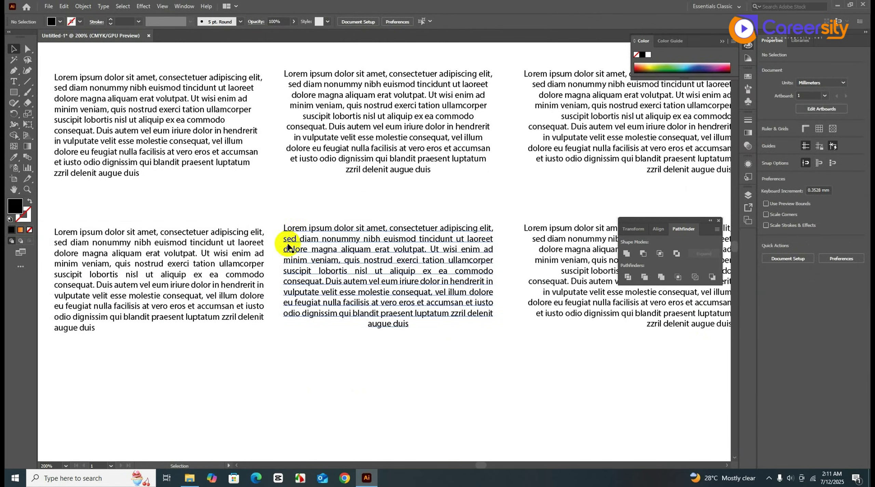
left_click_drag(281, 217, 507, 323)
scroll(507, 324, "down", 2)
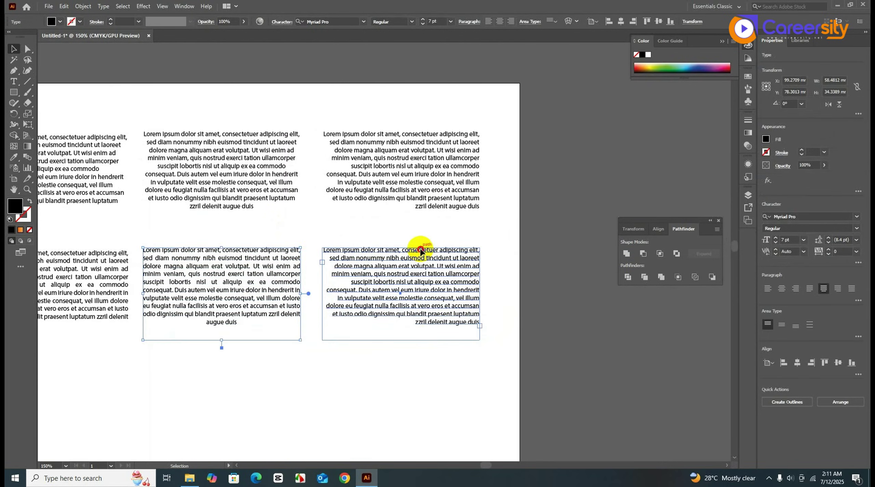
Justify the third frame of the lower row with its last line aligned right.
left_click(421, 251)
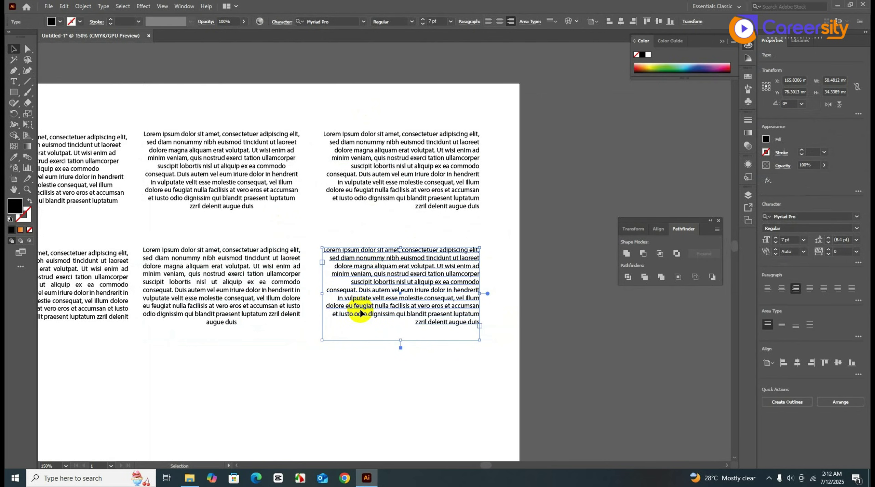
left_click(837, 289)
left_click(440, 427)
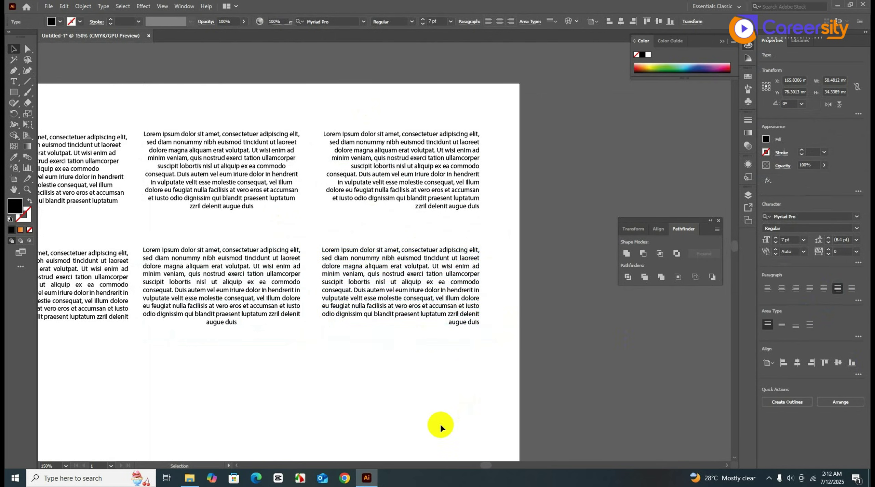
Place a copy of the right-justified frame below the second row and enlarge it to about 99 × 58 mm.
left_click_drag(440, 427, 474, 388)
left_click_drag(464, 270, 396, 263)
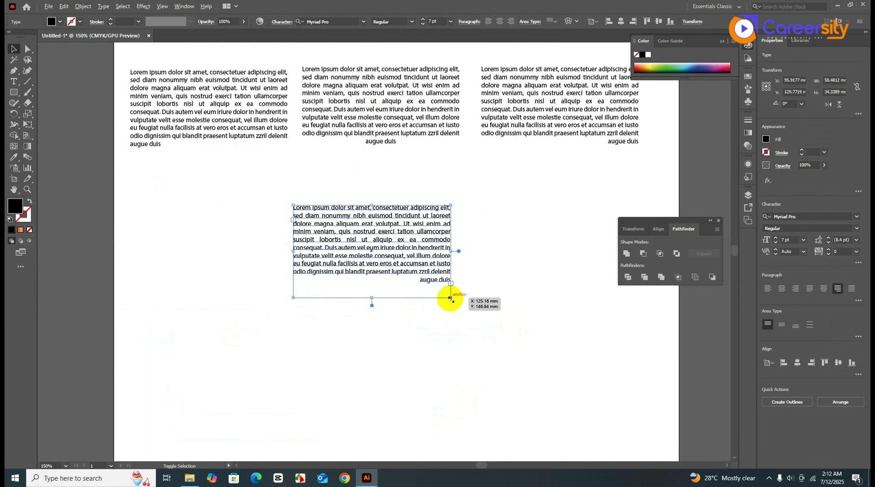
left_click_drag(451, 299, 504, 348)
left_click_drag(448, 256, 448, 294)
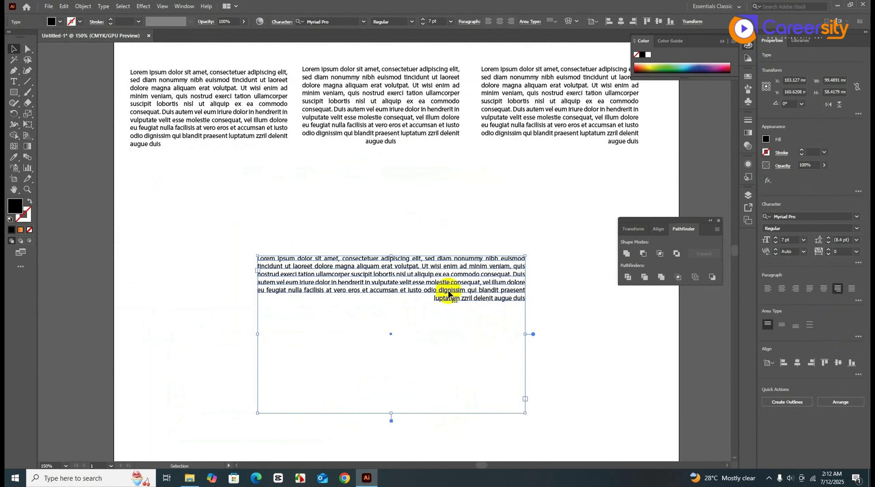
Set the enlarged frame's font size to 11 pt.
left_click(423, 20)
left_click(423, 19)
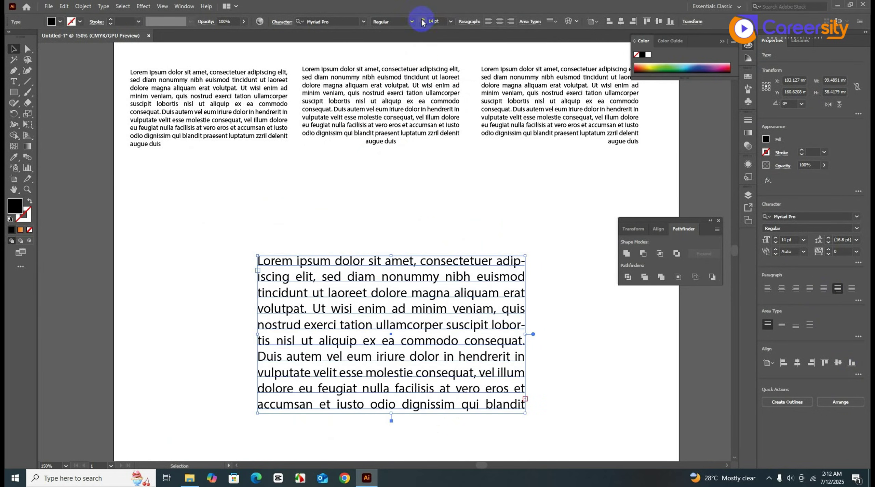
left_click(423, 24)
left_click(423, 24)
left_click(423, 23)
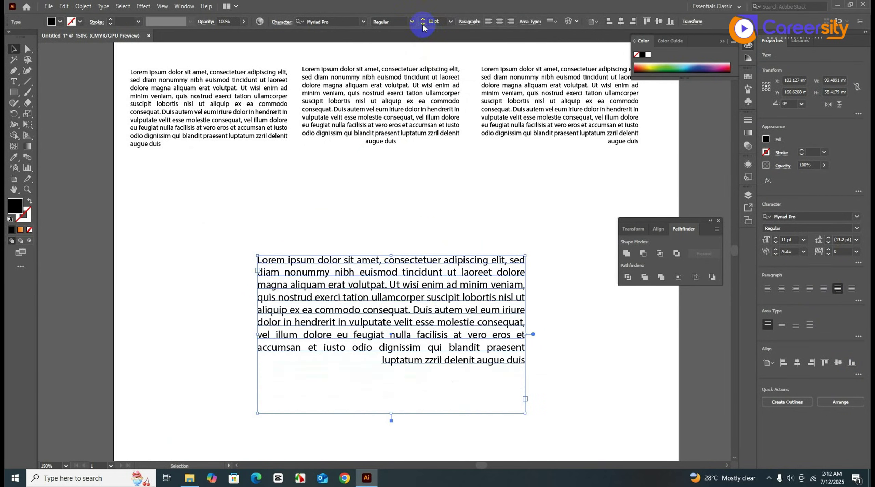
left_click(584, 401)
Justify all lines of the enlarged frame, including the last one, and review all the alignment examples on the page.
left_click(512, 362)
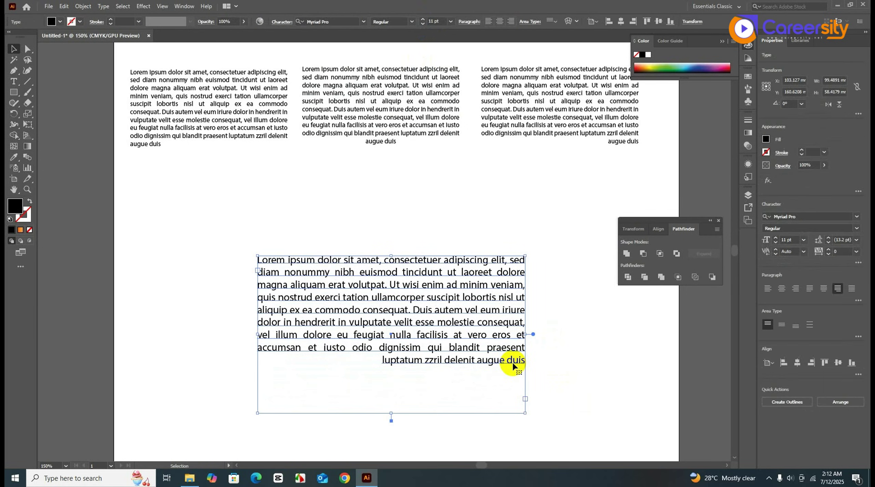
left_click(851, 289)
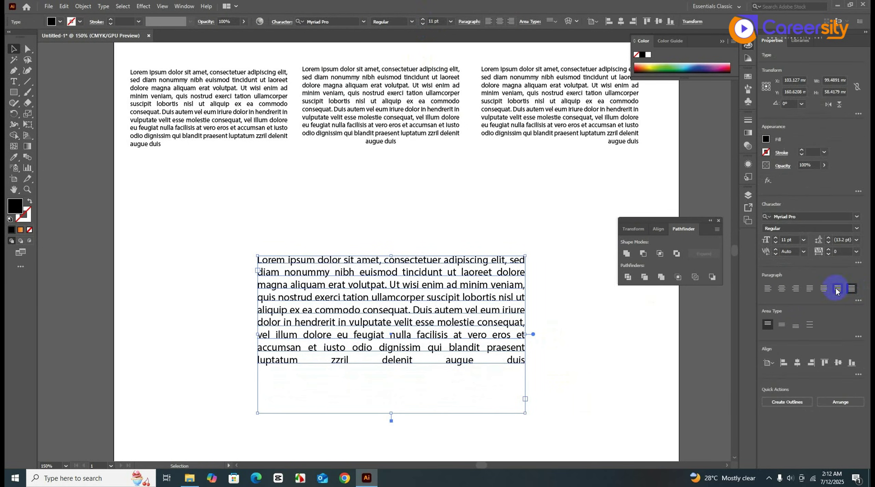
left_click(666, 398)
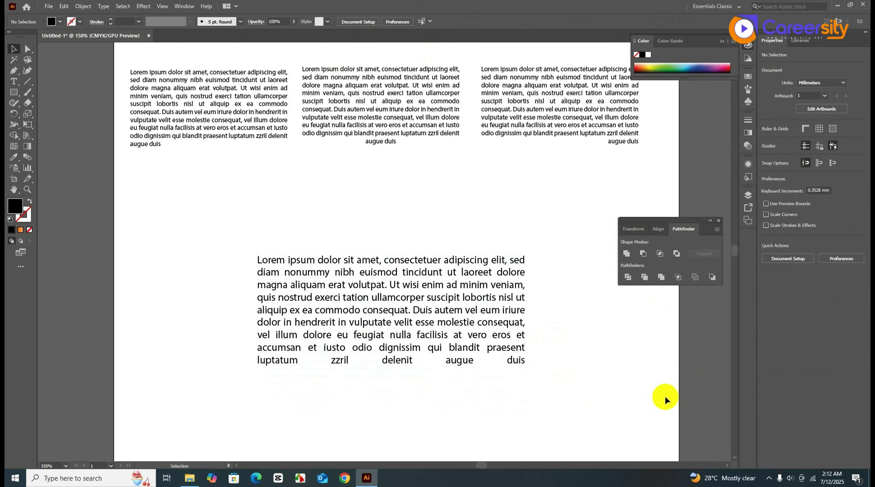
scroll(592, 430, "down", 1)
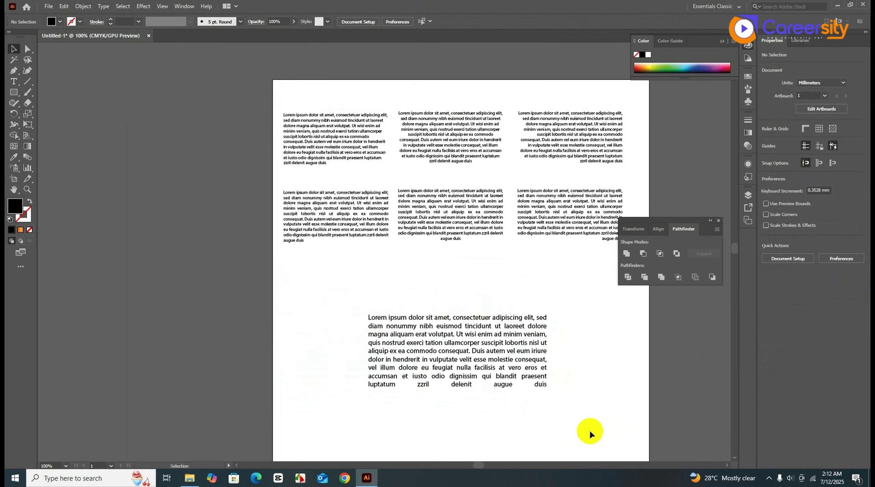
left_click_drag(589, 429, 569, 424)
key("ctrl")
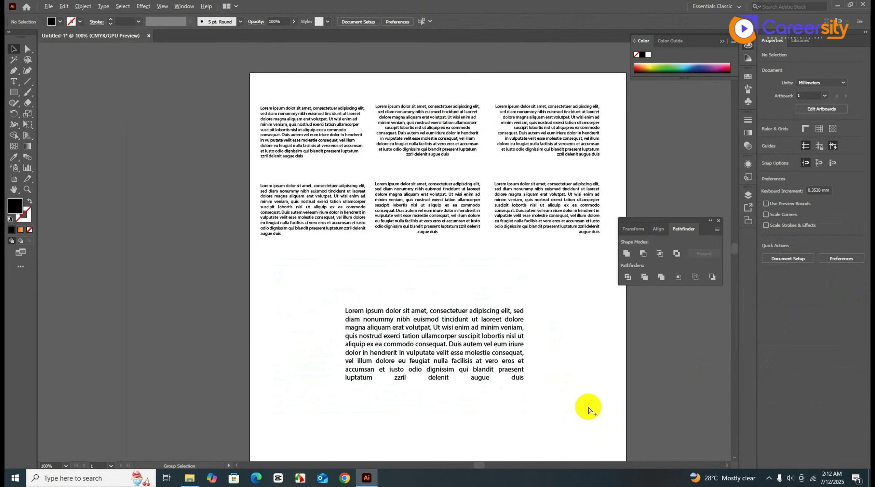
left_click_drag(585, 401, 573, 419)
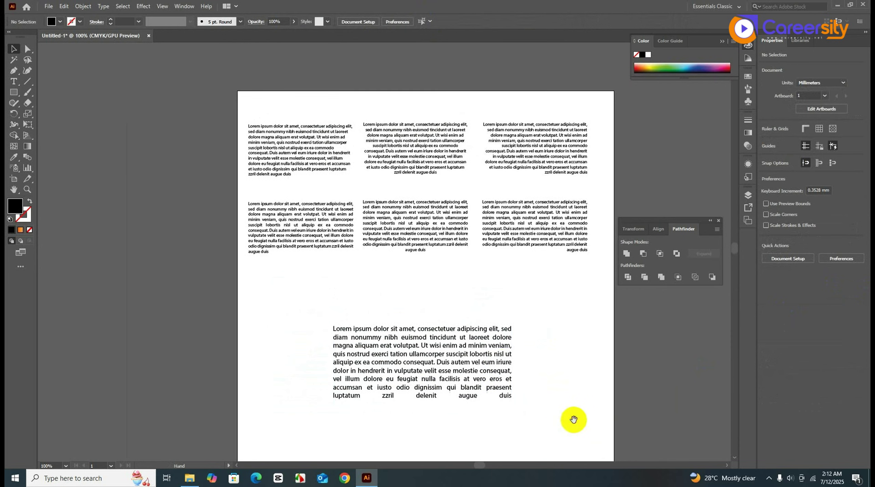
Center the enlarged text frame horizontally relative to the artboard.
left_click(331, 163)
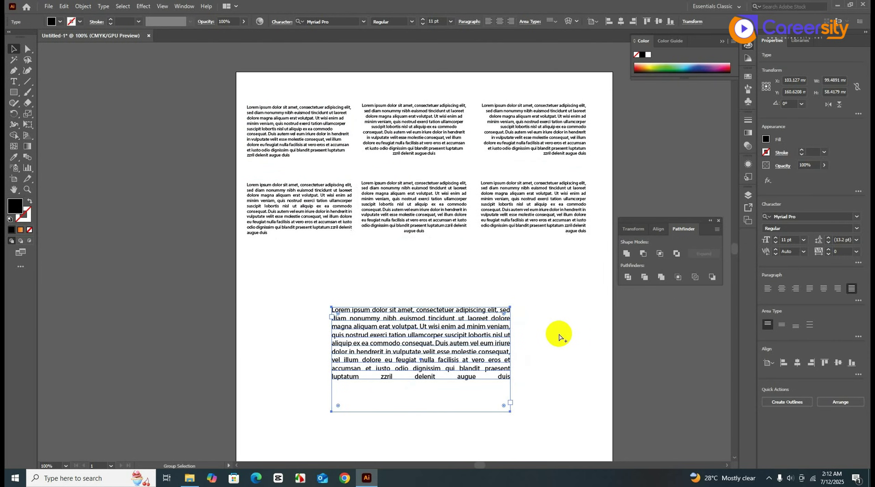
left_click_drag(558, 332, 548, 316)
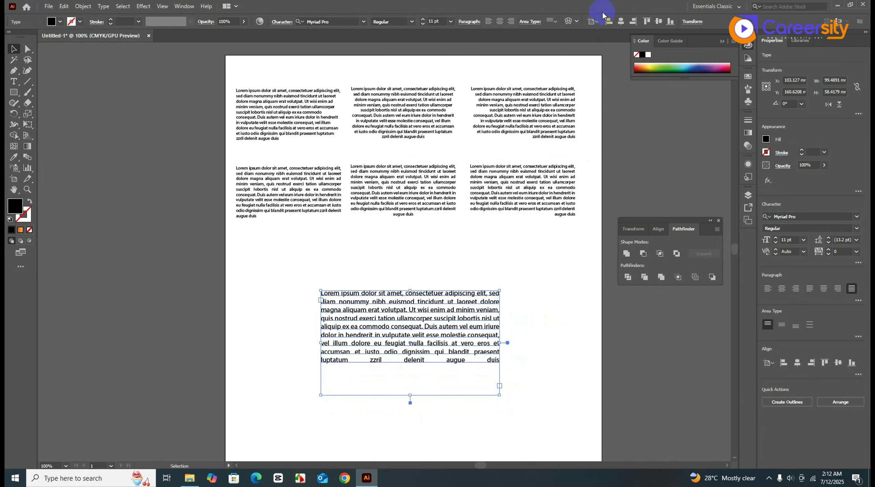
left_click(592, 21)
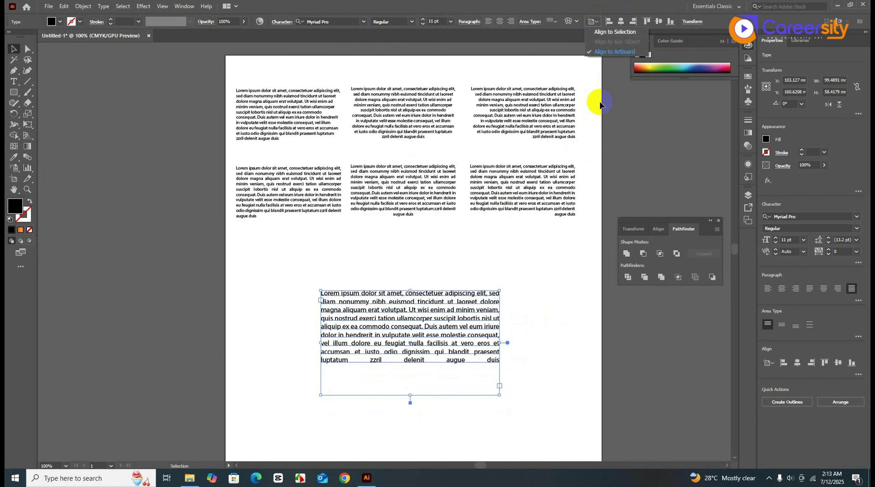
left_click(614, 52)
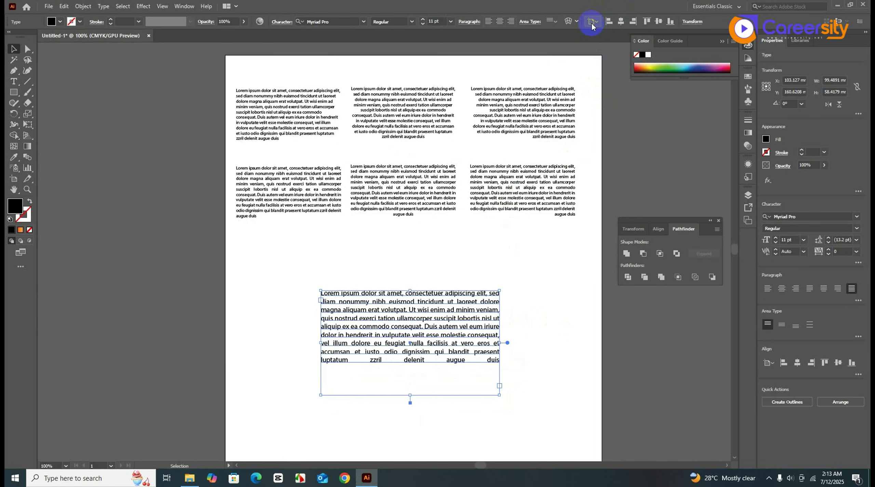
left_click(621, 23)
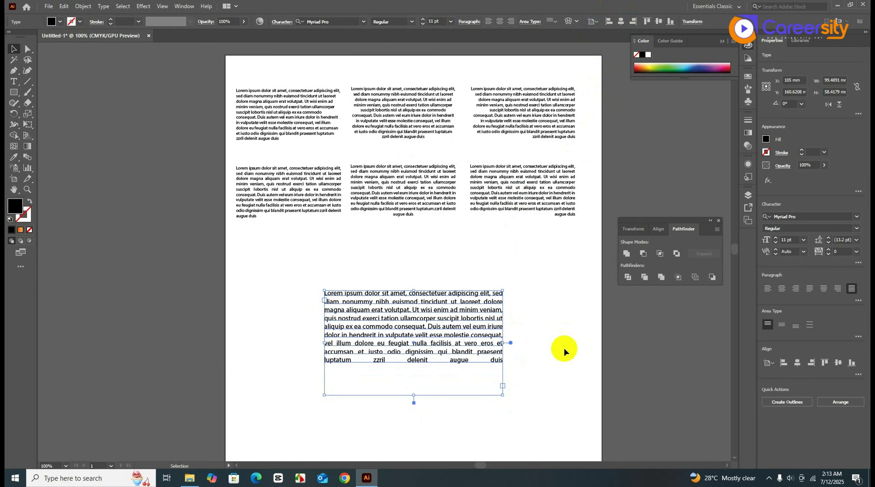
Delete all seven text frames from the artboard.
scroll(564, 347, "down", 1)
left_click_drag(564, 347, 541, 297)
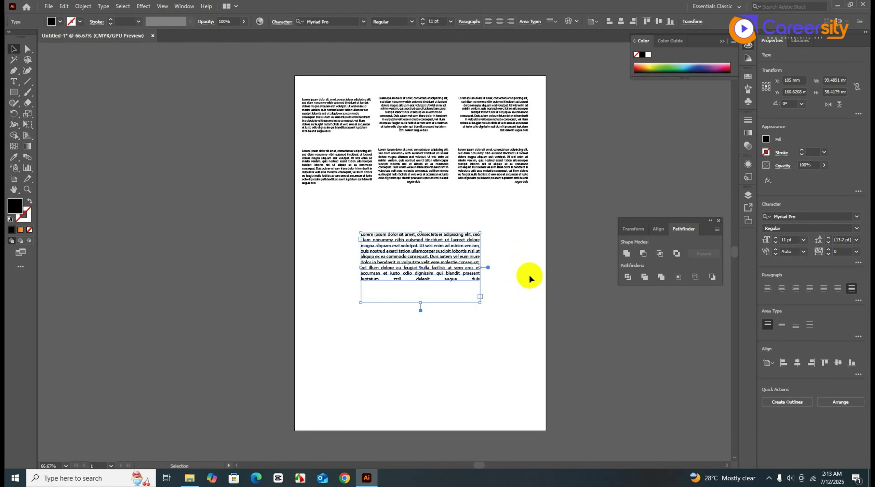
left_click_drag(296, 90, 522, 279)
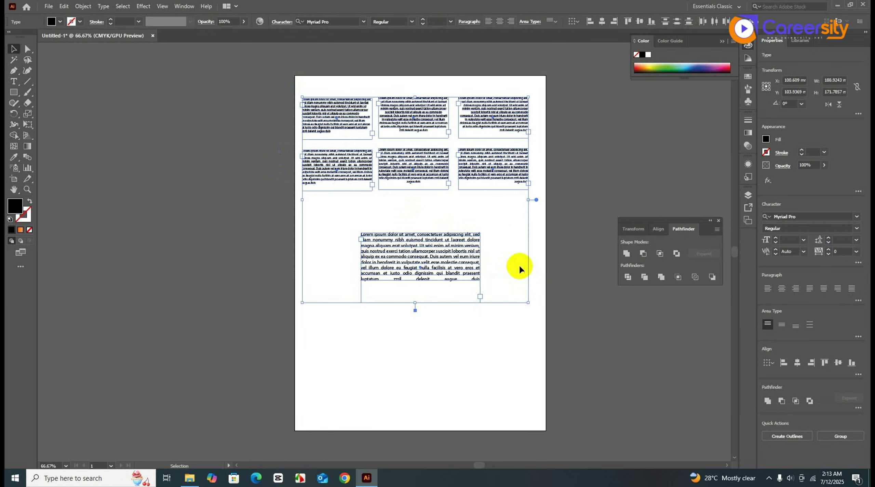
key("Delete")
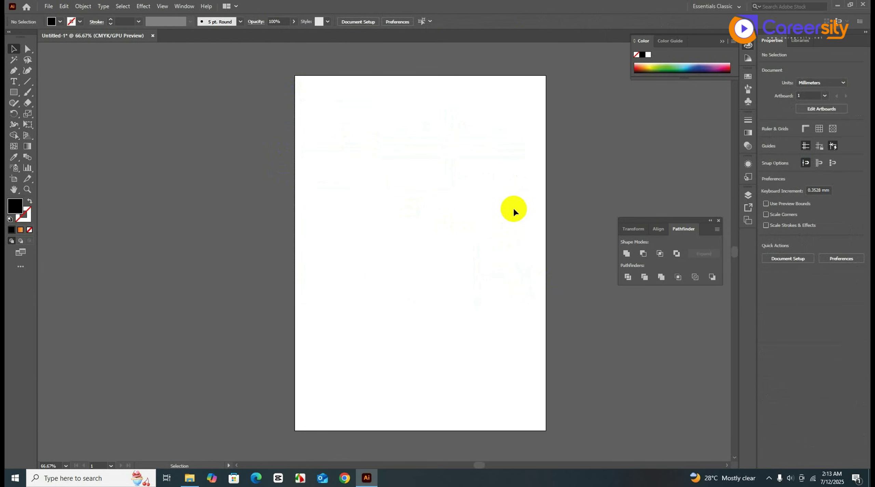
Draw a vertical black rectangle about 6.8 × 62 mm and copy it into a row of seven unevenly spaced, vertically staggered bars.
left_click(14, 92)
scroll(319, 193, "up", 1)
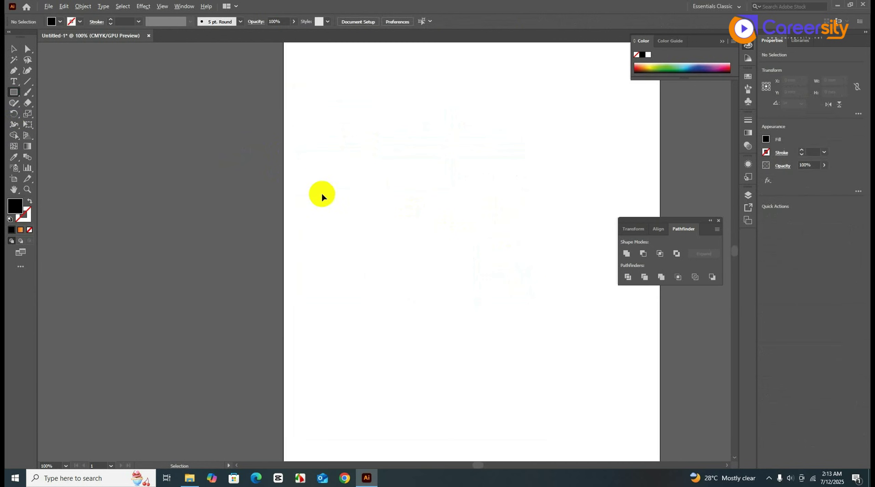
left_click_drag(321, 164, 334, 274)
left_click(14, 49)
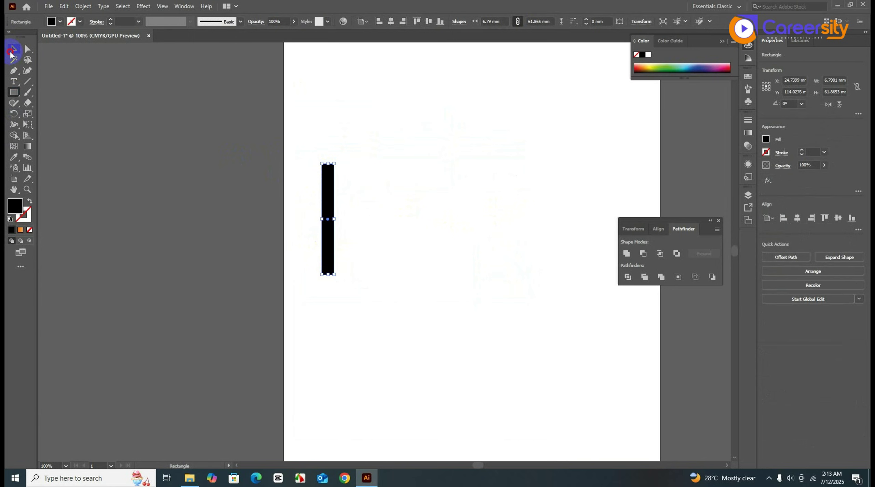
left_click_drag(334, 194, 582, 203)
scroll(523, 274, "right", 3)
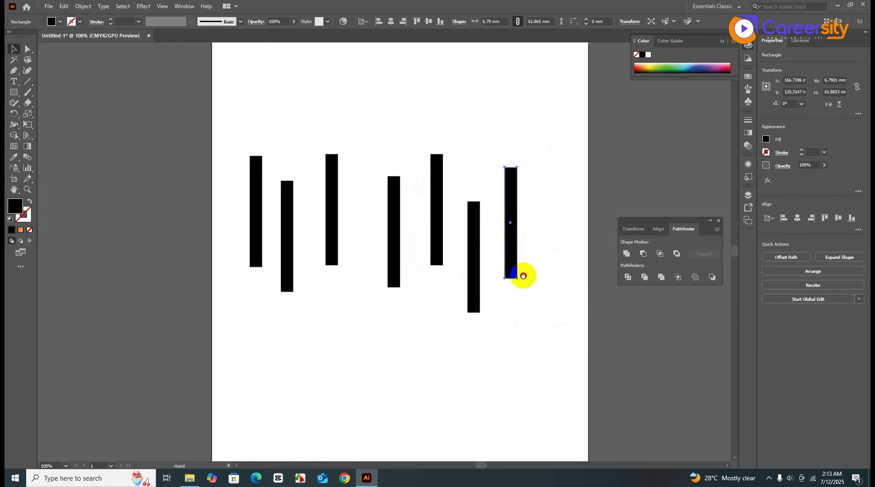
Select all seven bars and open the Align options, keeping alignment relative to the selection.
left_click_drag(204, 130, 577, 293)
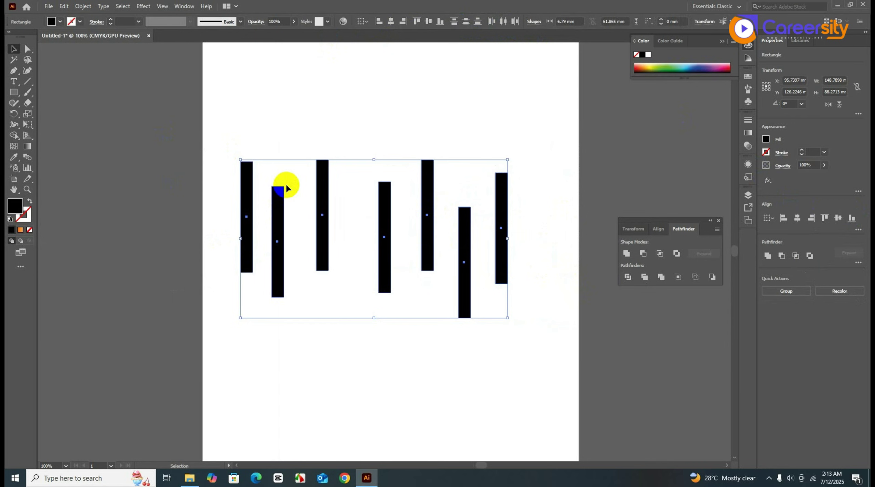
left_click(184, 5)
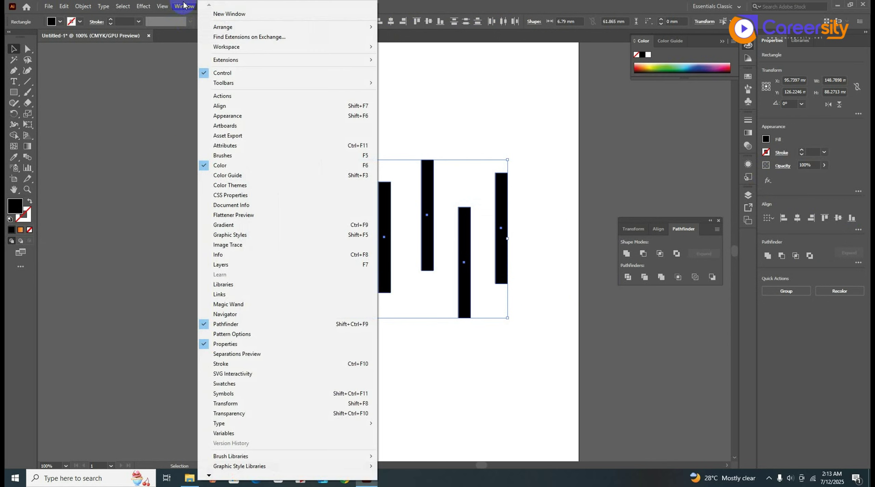
left_click(221, 106)
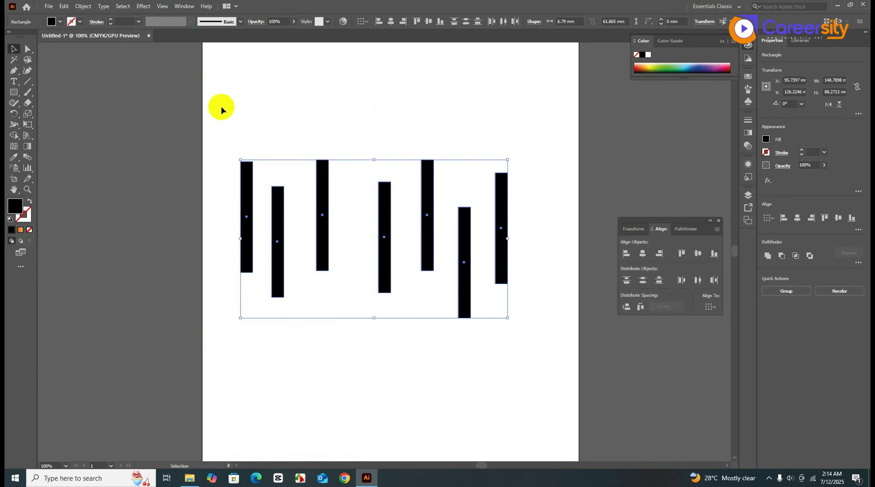
left_click(711, 307)
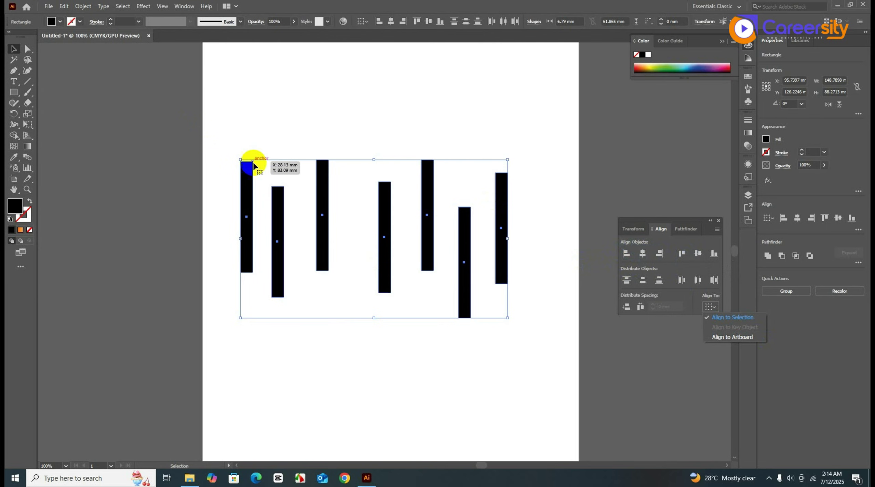
Try aligning the seven bars by their top edges, and undo the alignment.
left_click(681, 253)
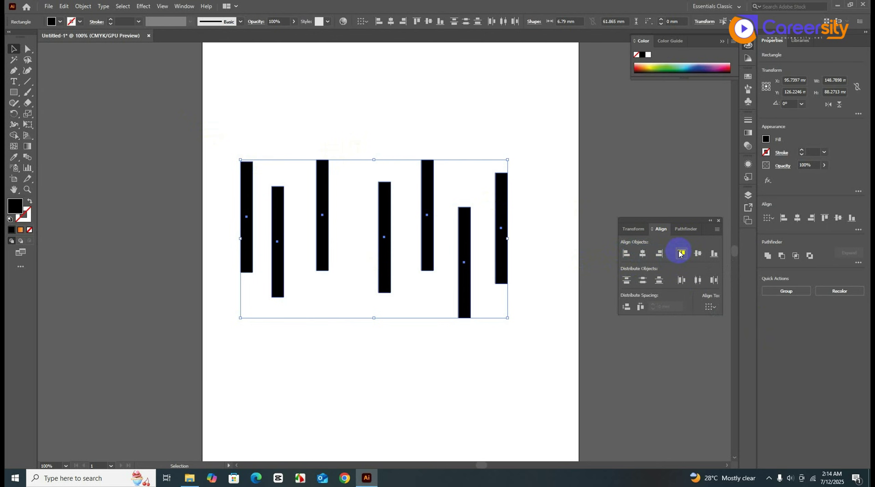
left_click(681, 253)
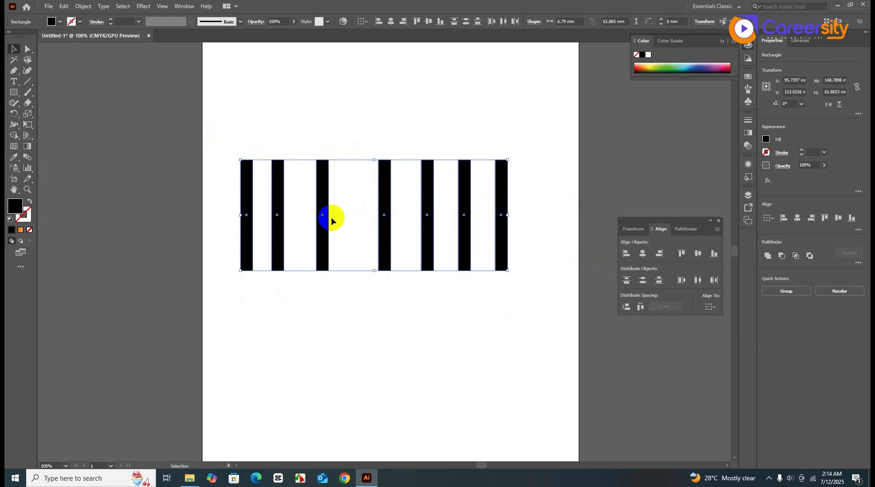
key("a")
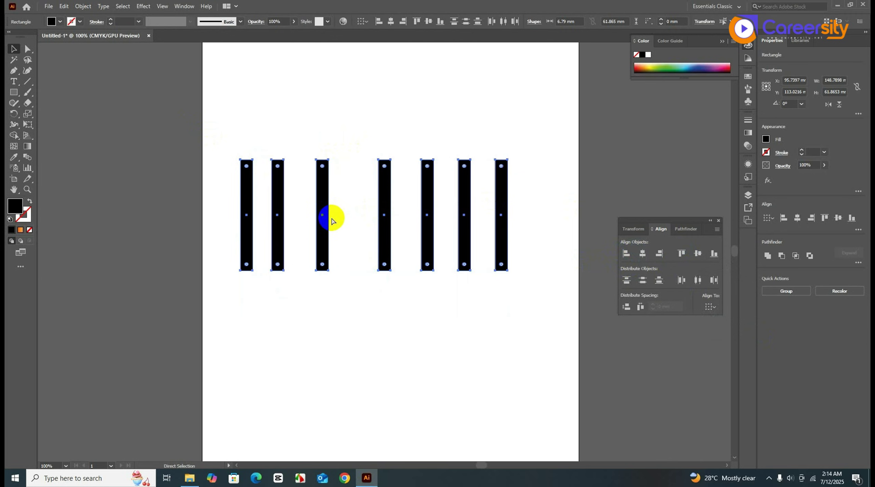
key("v")
key("ctrl+z")
Try aligning the bars by their left edges and by their horizontal centers, undoing each alignment.
left_click(626, 254)
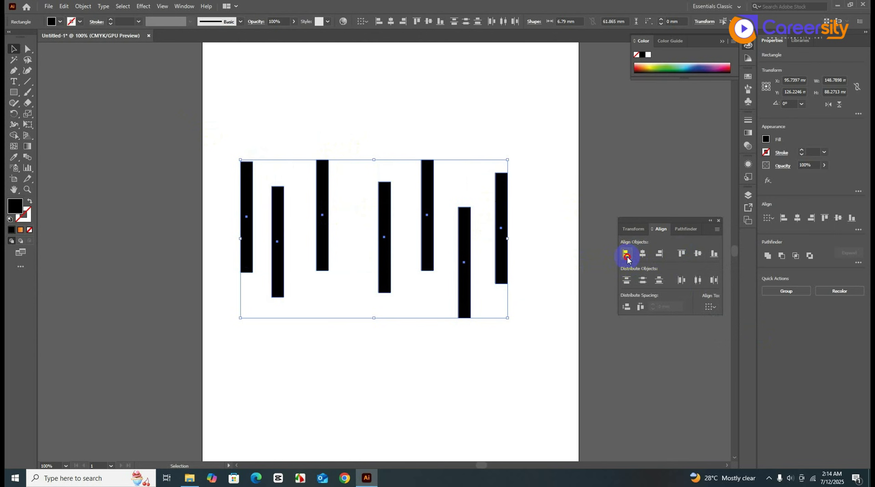
key("a")
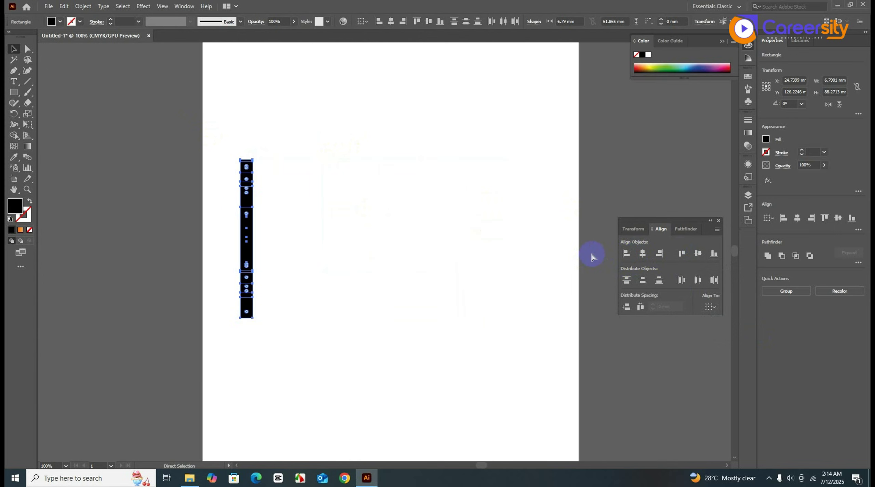
key("v")
key("ctrl+z")
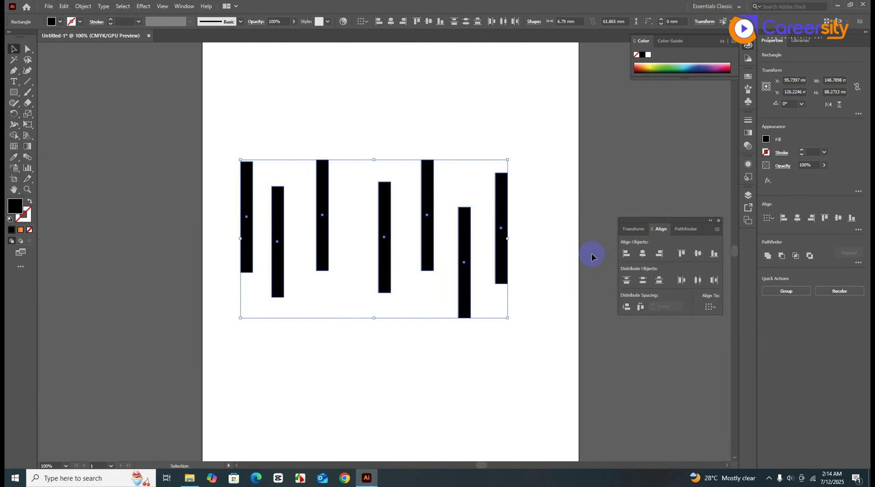
left_click(642, 254)
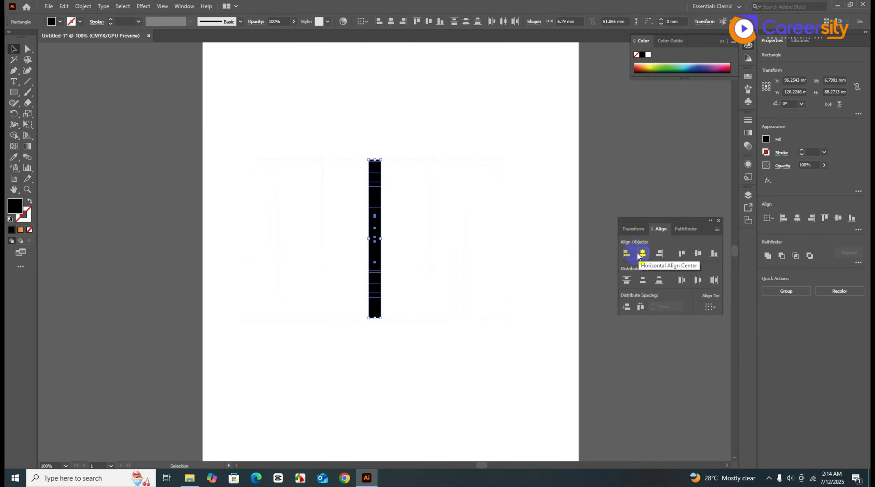
key("ctrl+z")
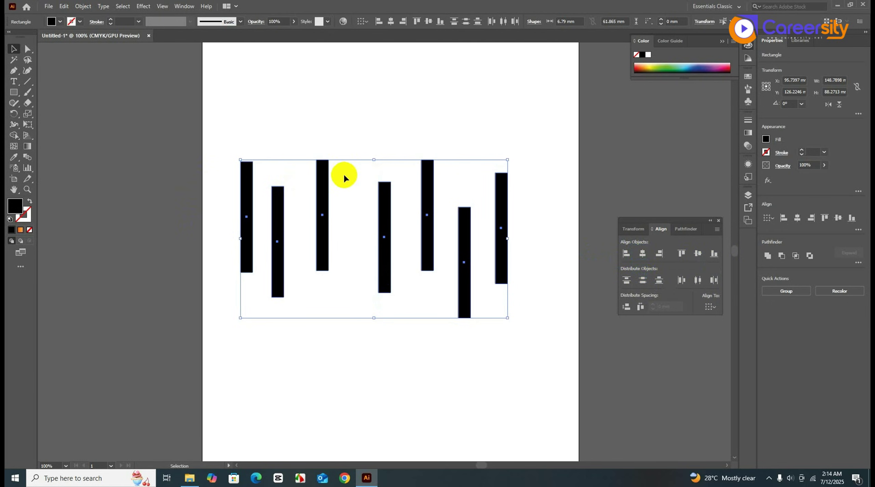
Align the seven bars by their bottom edges and distribute them evenly by their horizontal centers.
left_click(715, 255)
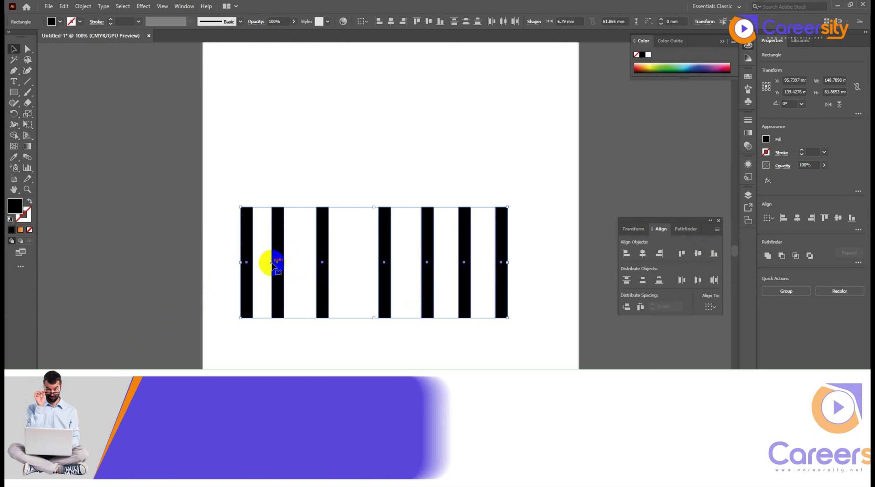
left_click(323, 270)
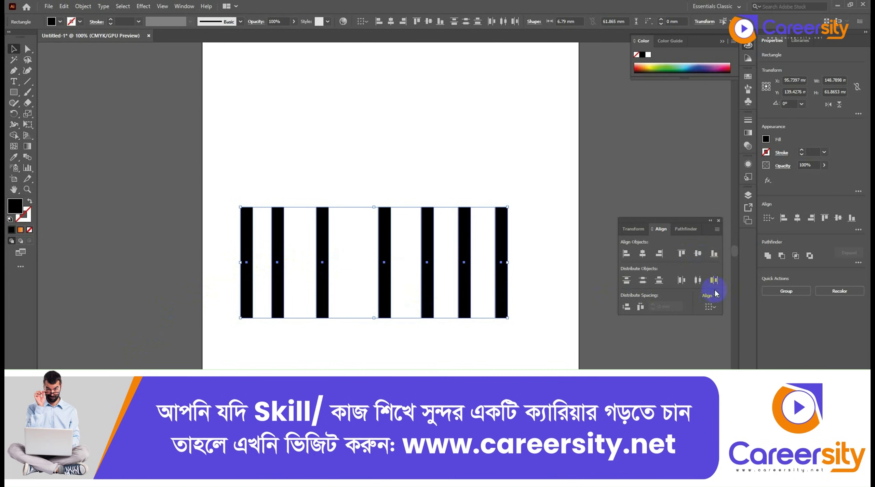
left_click(697, 281)
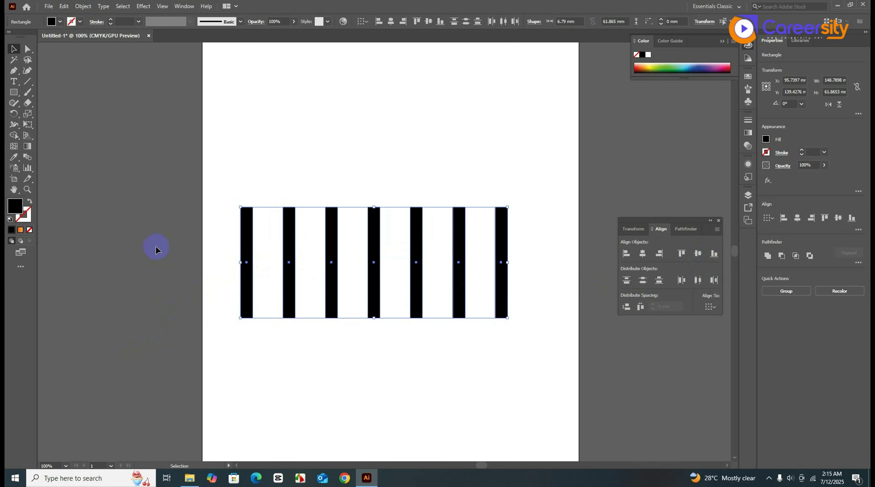
Draw three staggered horizontal bars above the vertical row, about 66 × 5.3 mm, 84 × 3.5 mm and 71 × 3.3 mm.
left_click(14, 92)
left_click_drag(232, 102, 351, 111)
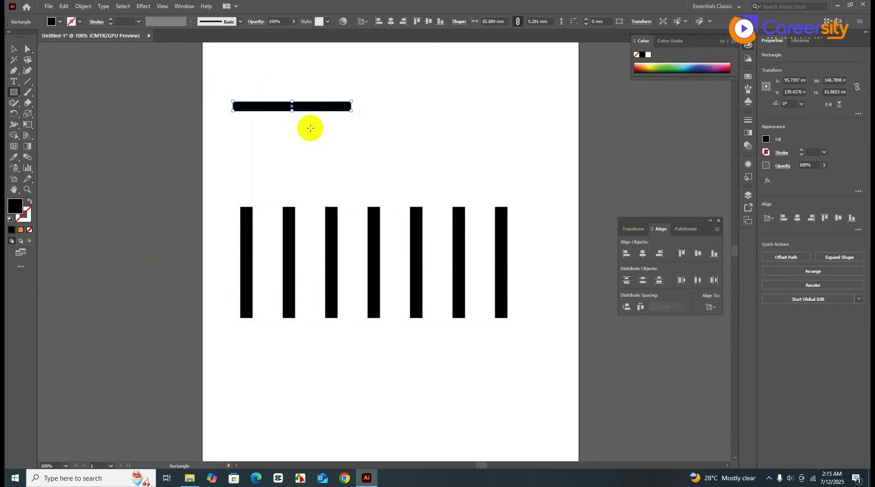
left_click_drag(262, 131, 414, 136)
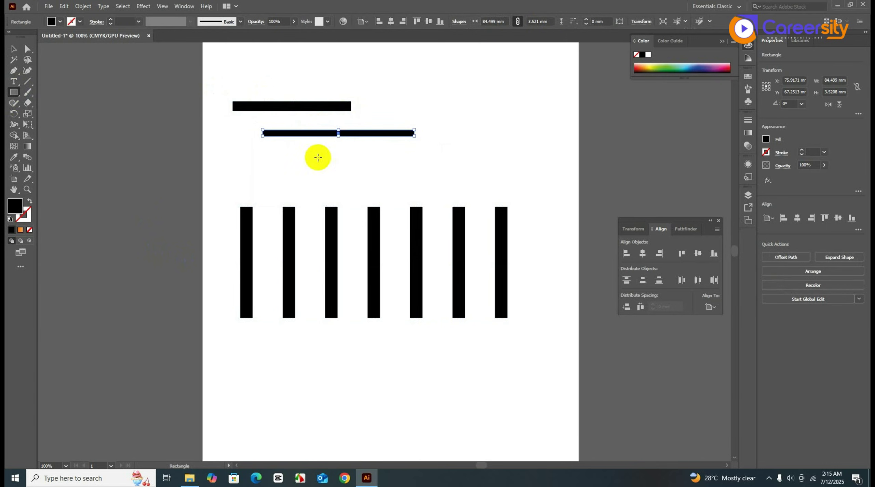
left_click_drag(317, 158, 446, 164)
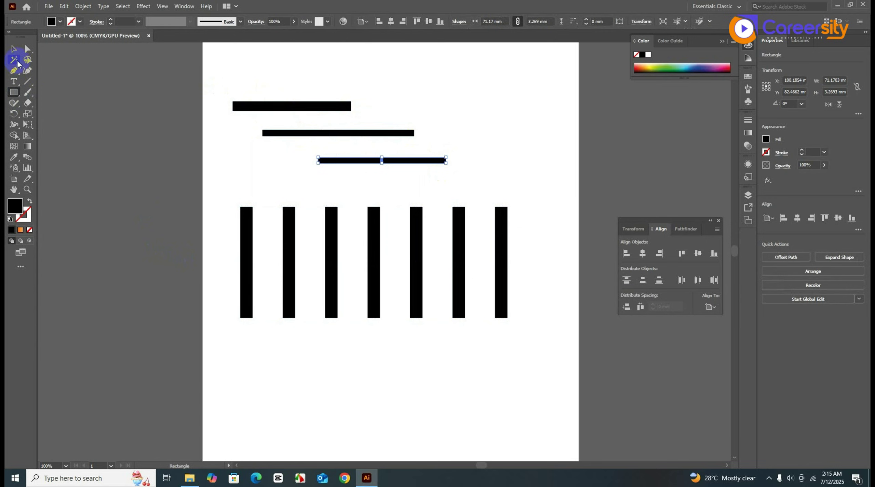
Move the middle vertical bar and the thickest horizontal bar into a cross at the artboard's upper right, and delete the other two horizontal bars.
left_click(13, 49)
left_click_drag(241, 91, 166, 142)
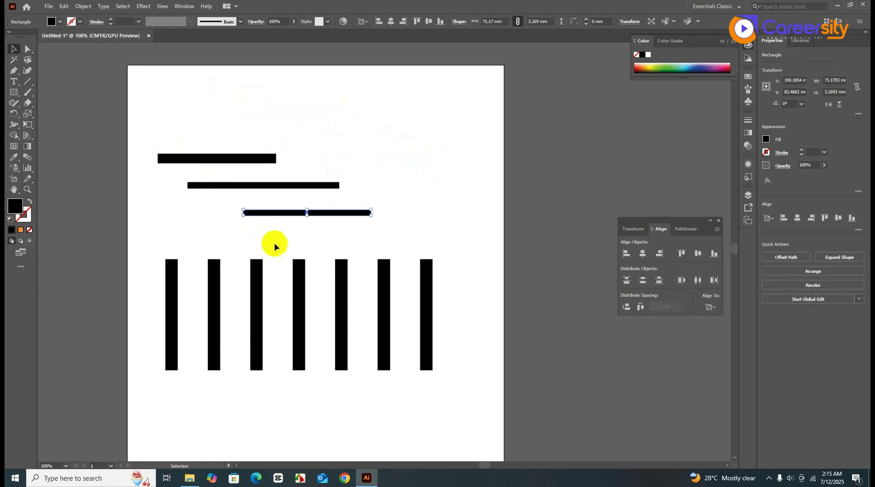
left_click_drag(301, 305, 397, 156)
left_click_drag(260, 160, 272, 220)
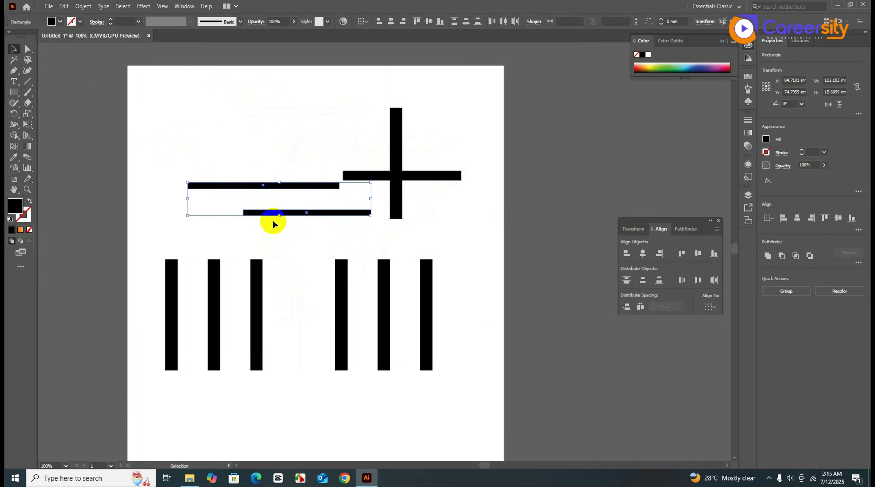
key("Delete")
Center the cross's two bars on each other horizontally and vertically.
left_click_drag(317, 120, 450, 222)
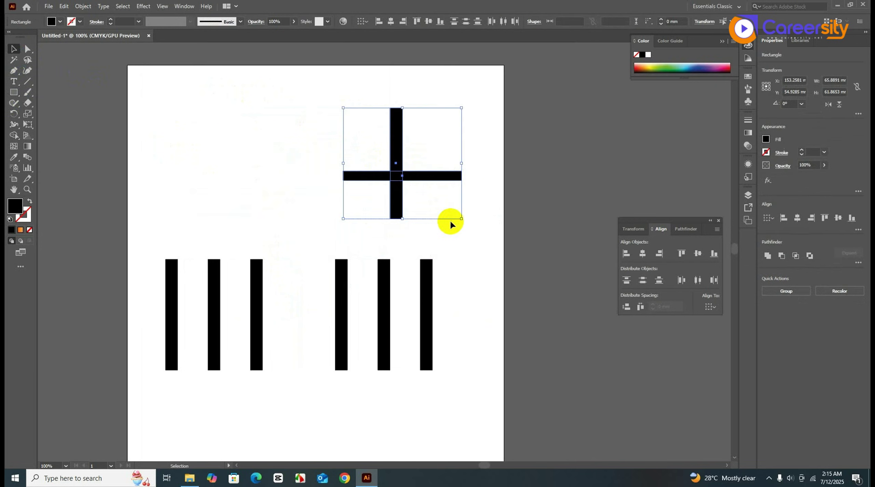
left_click(643, 254)
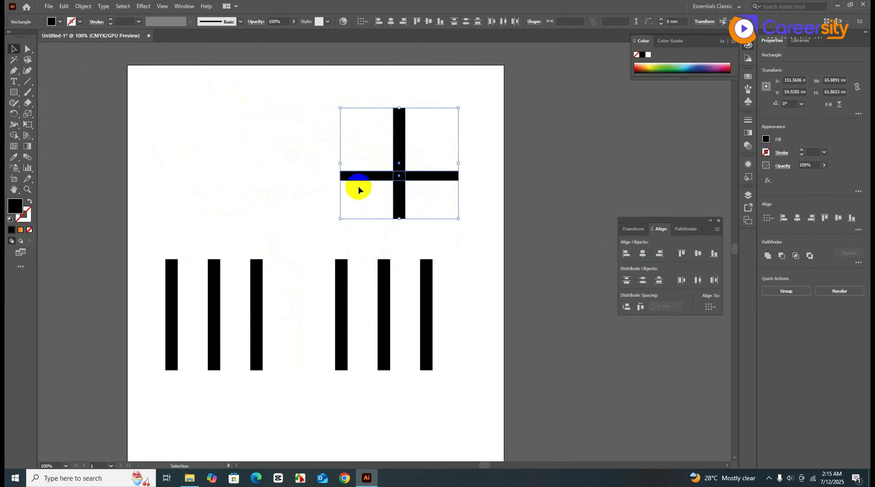
left_click(399, 128)
left_click(400, 167)
left_click(642, 281)
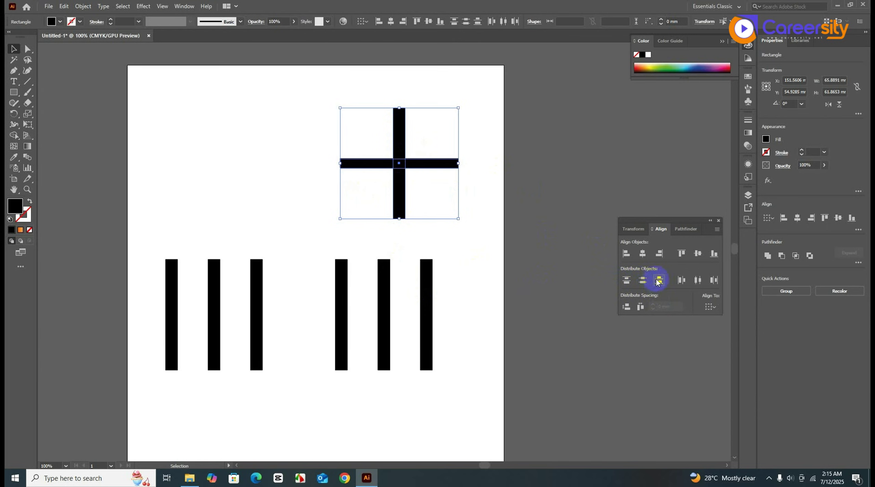
left_click(642, 281)
left_click(641, 306)
left_click(681, 254)
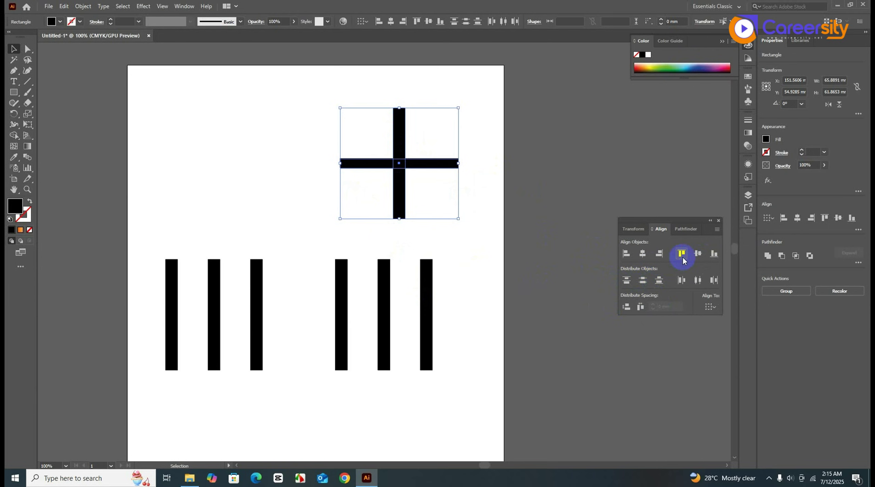
Select the six vertical bars below the cross and group them into one object.
left_click_drag(129, 105, 425, 331)
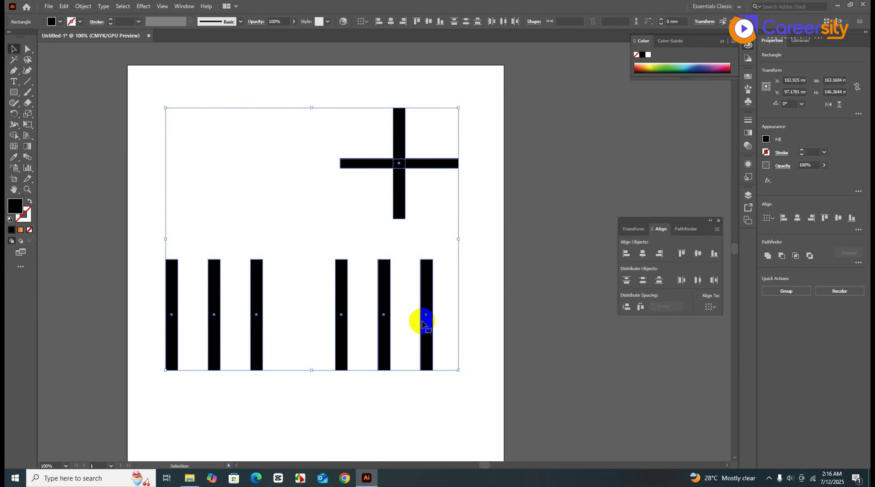
left_click(505, 313)
left_click_drag(492, 327, 162, 293)
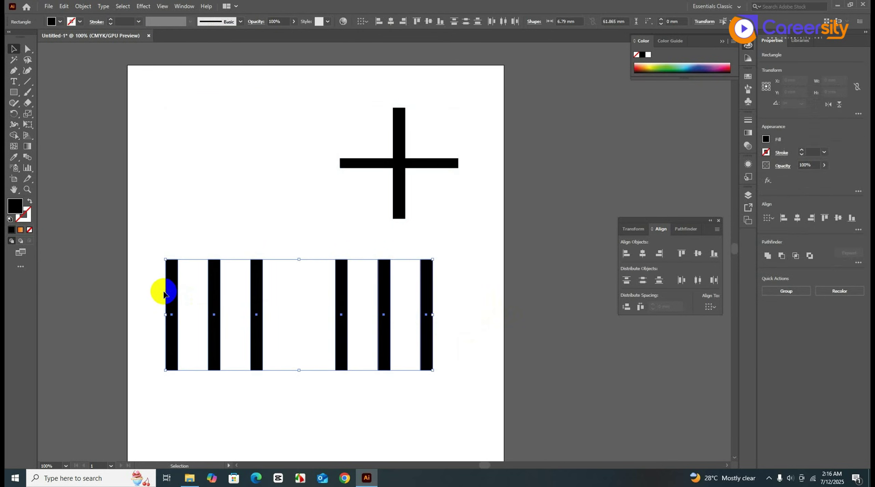
key("a")
key("ctrl+g")
key("v")
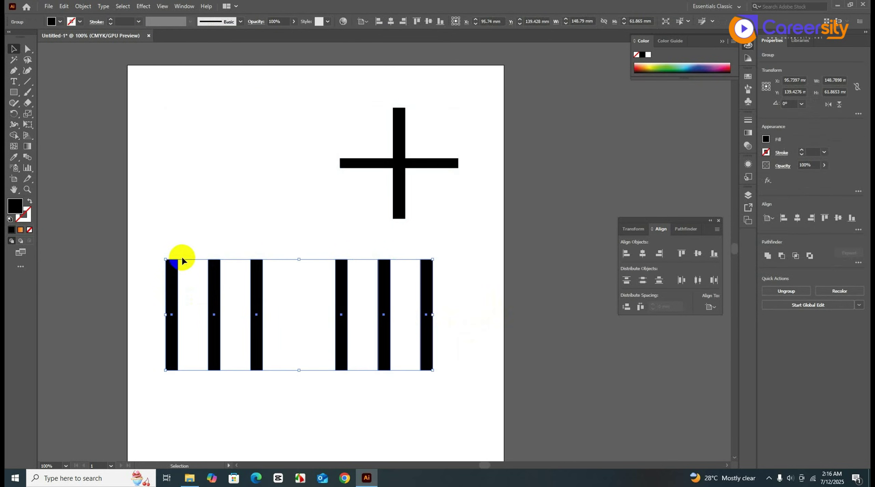
Align the bar group to the artboard's left edge and center it horizontally and vertically on the artboard.
left_click(709, 307)
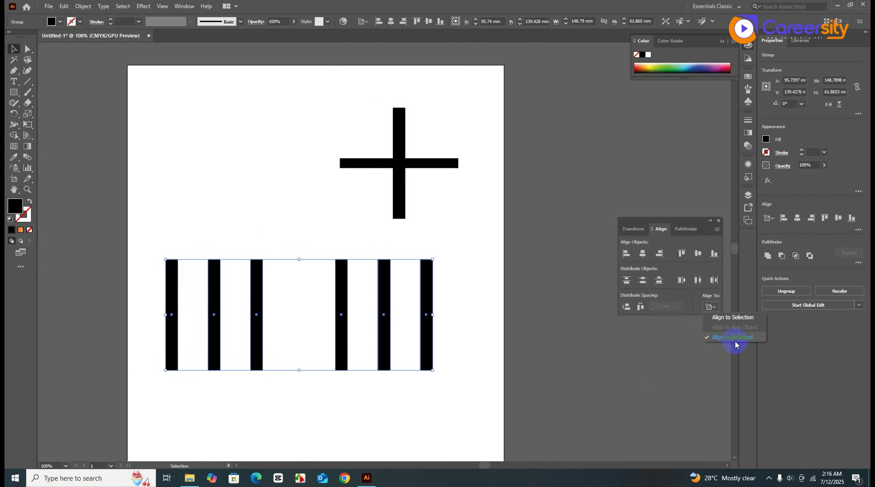
left_click(415, 354)
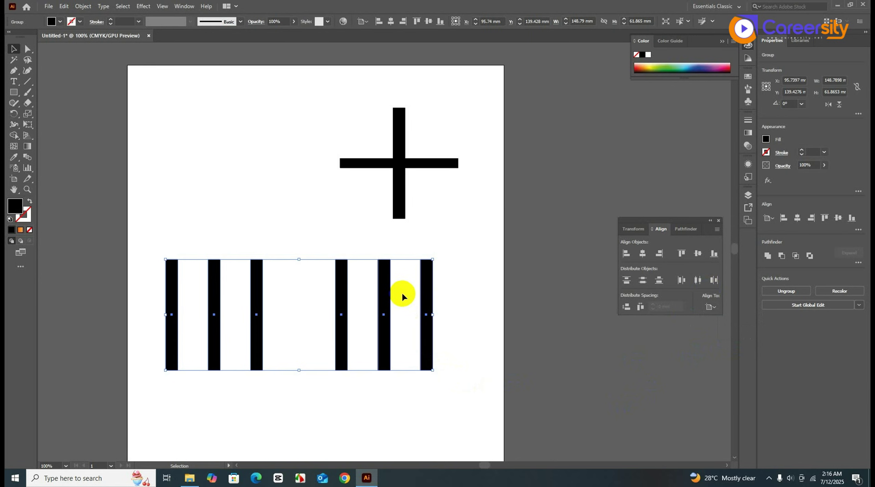
left_click(379, 21)
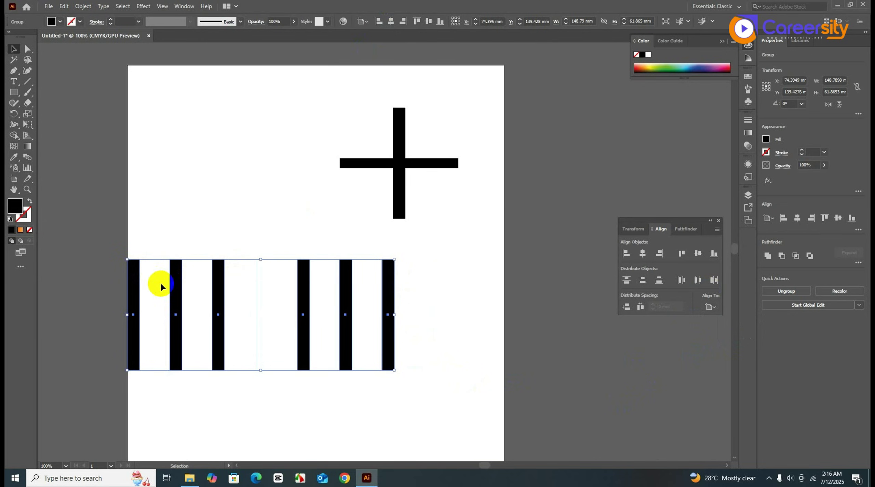
left_click(392, 22)
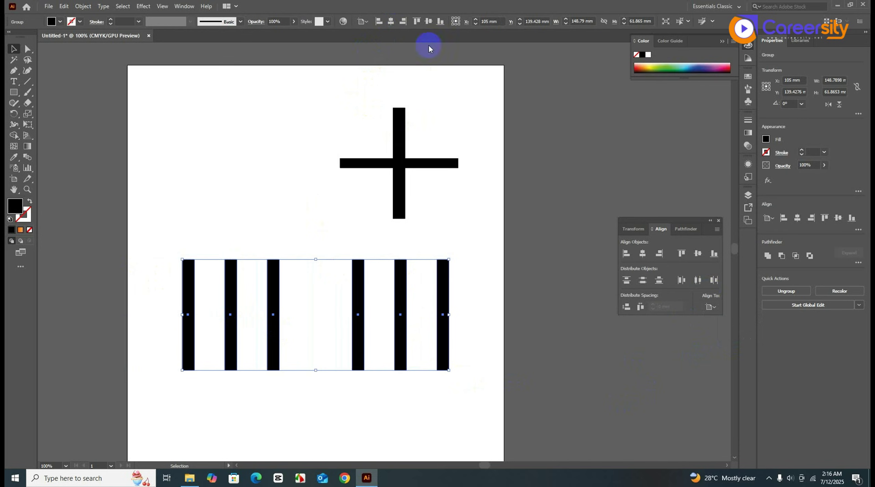
left_click(428, 21)
Align the bar group to the artboard's bottom and right edges so it sits in the lower-right corner.
scroll(375, 235, "down", 2)
key("v")
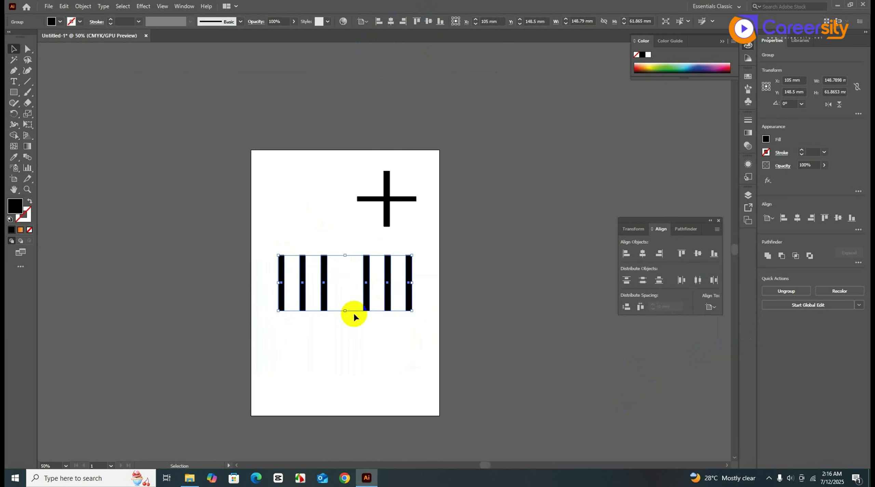
left_click(439, 21)
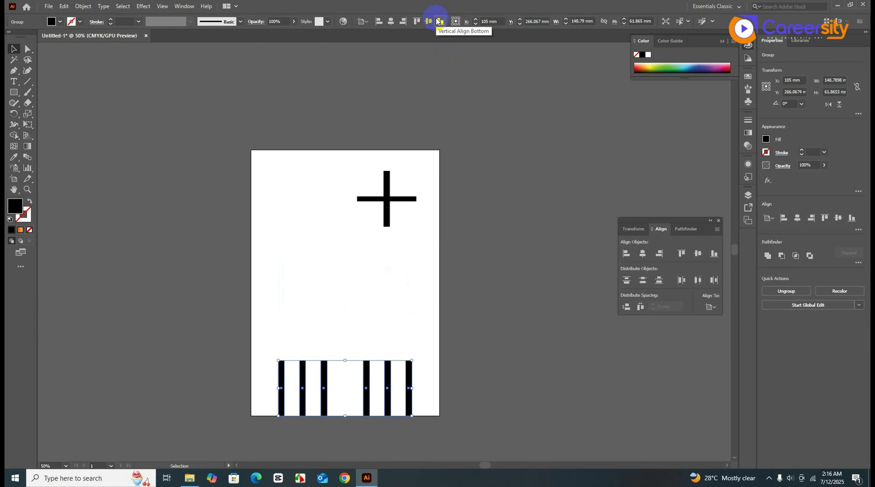
left_click(403, 22)
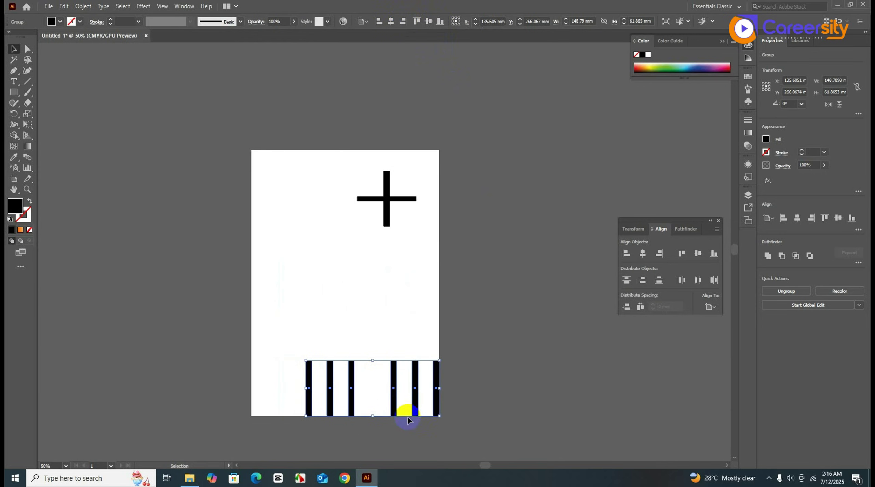